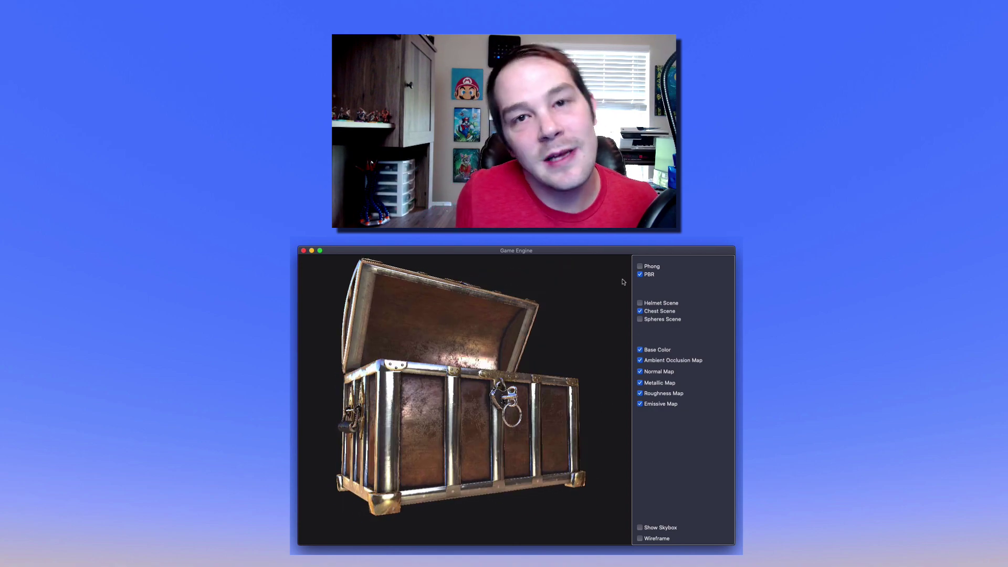
# - Preview the helmet and spheres scenes, then orbit the chest to another angle
pyautogui.click(641, 304)
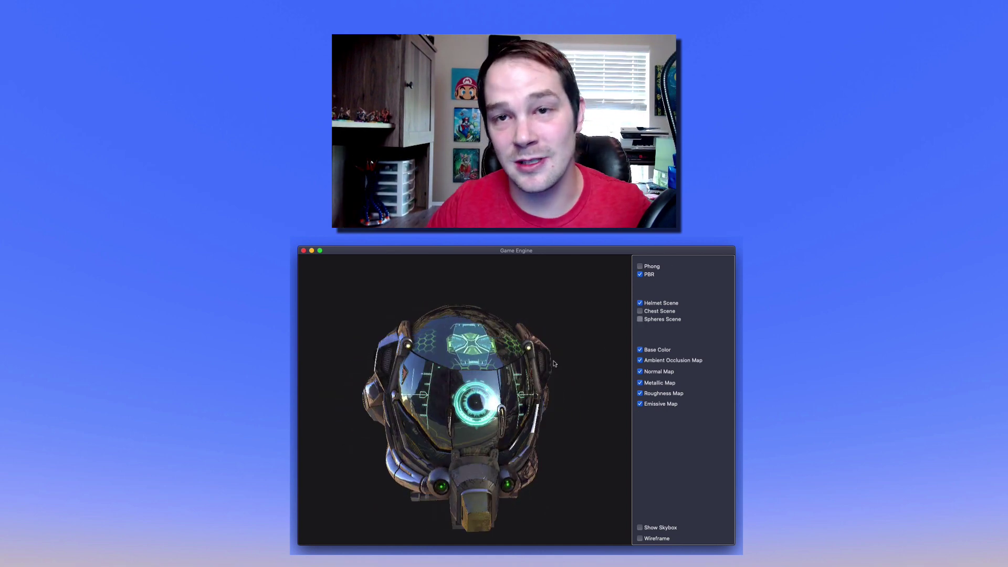
pyautogui.click(640, 319)
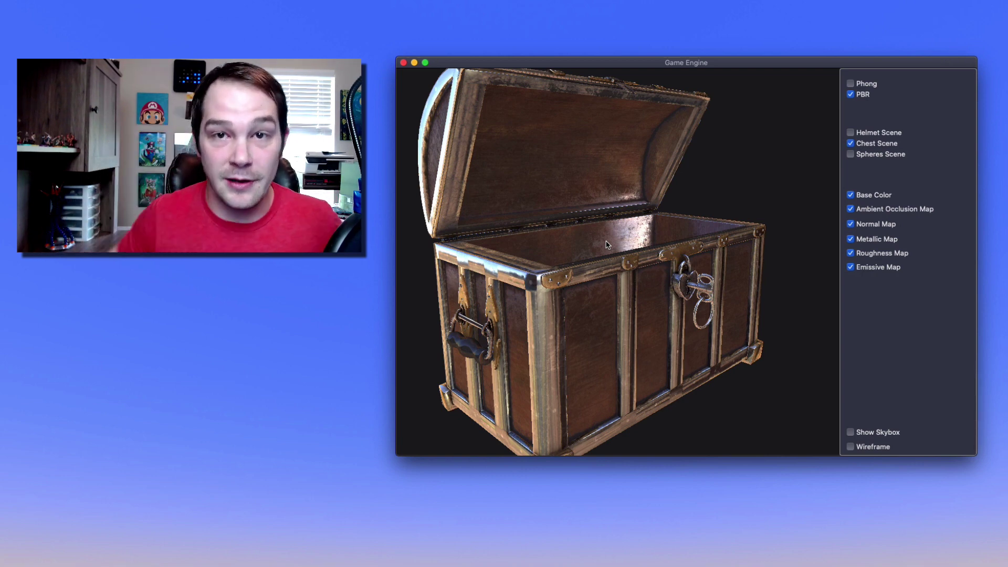
pyautogui.moveTo(665, 280); pyautogui.dragTo(633, 276)
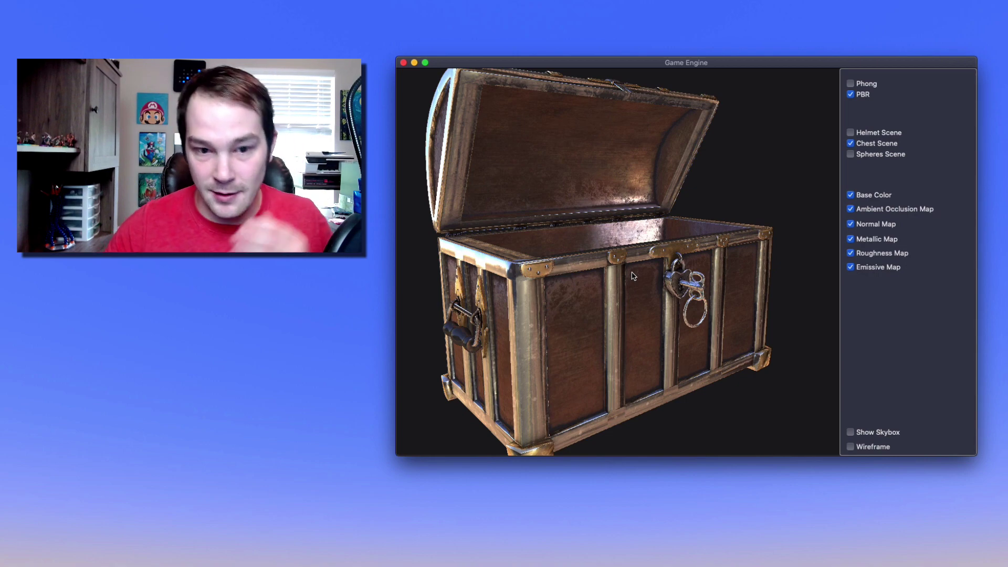
# - Tick Helmet Scene and rotate the helmet to a three-quarter side view
pyautogui.click(851, 133)
pyautogui.moveTo(575, 265); pyautogui.dragTo(767, 275)
pyautogui.moveTo(601, 257); pyautogui.dragTo(687, 266)
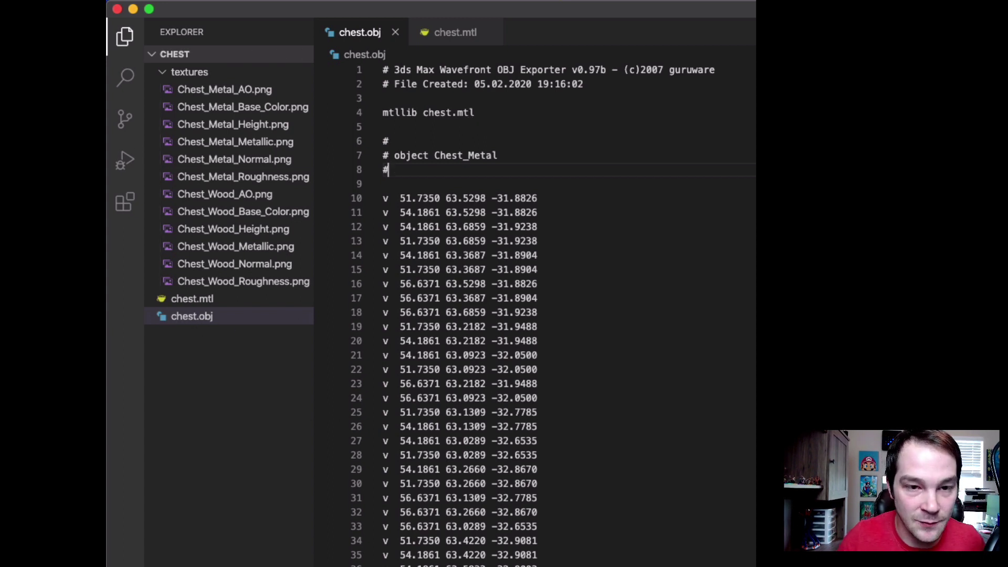
# - In chest.obj, highlight the mtllib keyword and the referenced chest.mtl file name on line 4
pyautogui.scroll(-20, 535, 315)
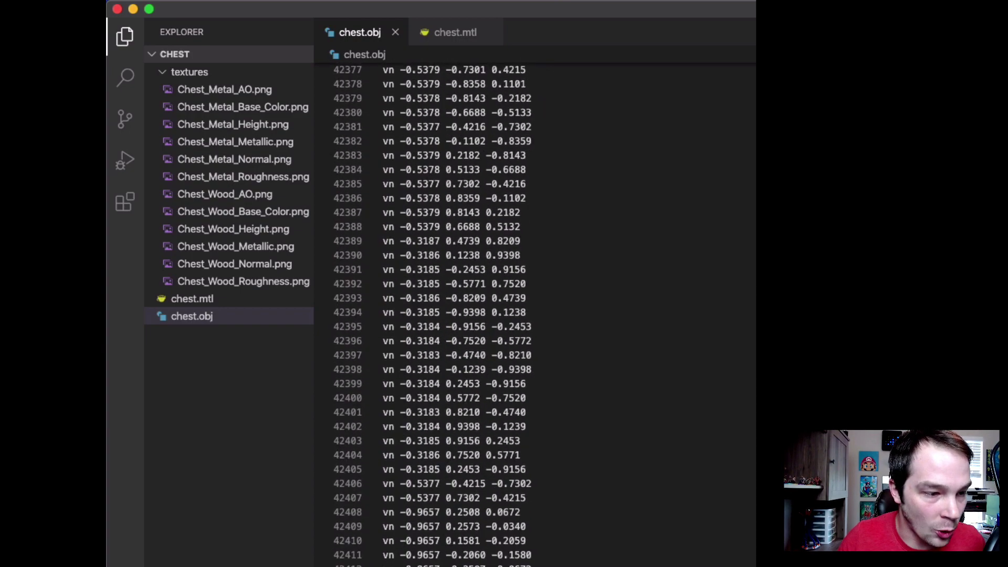
pyautogui.scroll(-20, 535, 315)
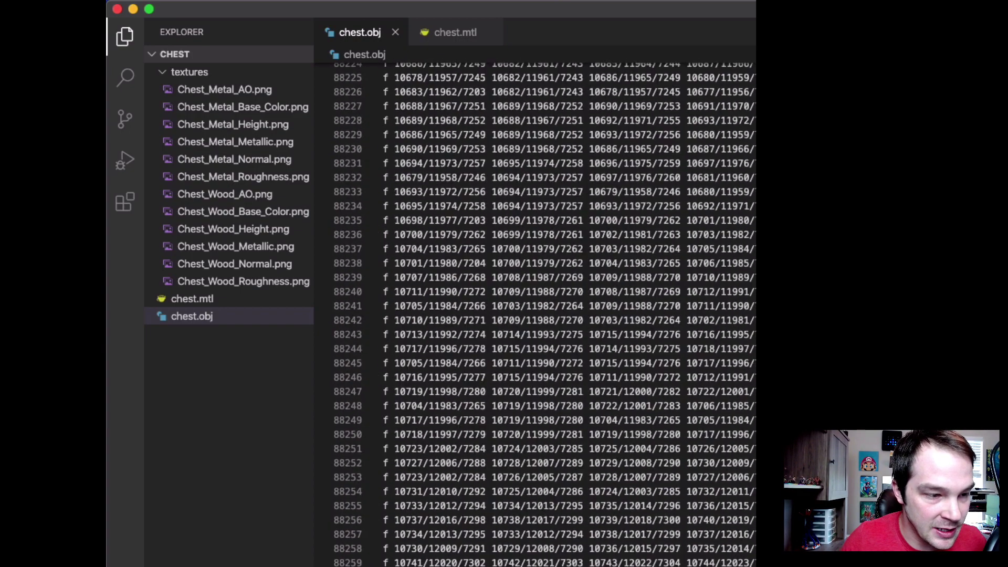
pyautogui.scroll(20, 535, 315)
pyautogui.scroll(-10, 535, 315)
pyautogui.scroll(20, 535, 315)
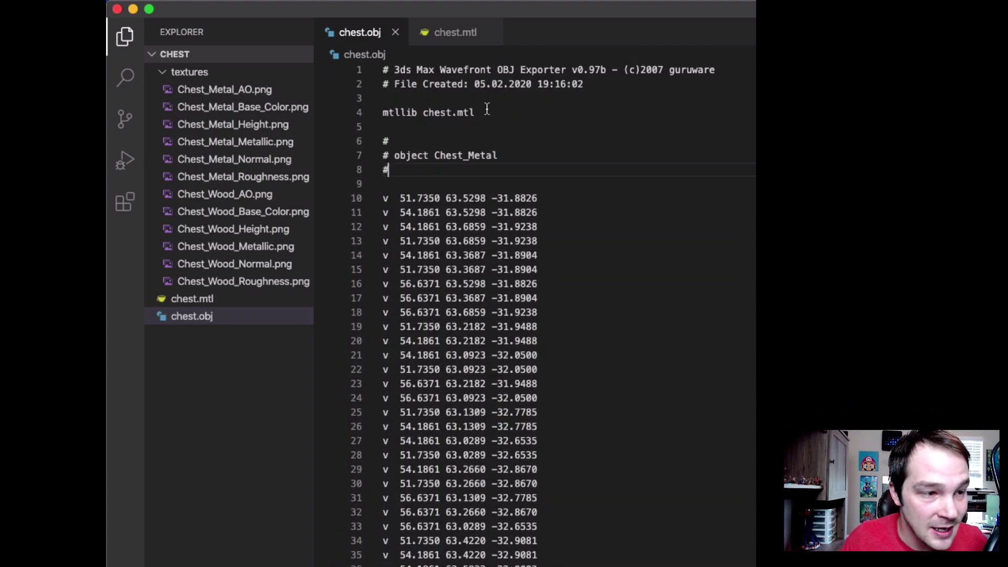
pyautogui.moveTo(476, 112); pyautogui.dragTo(379, 120)
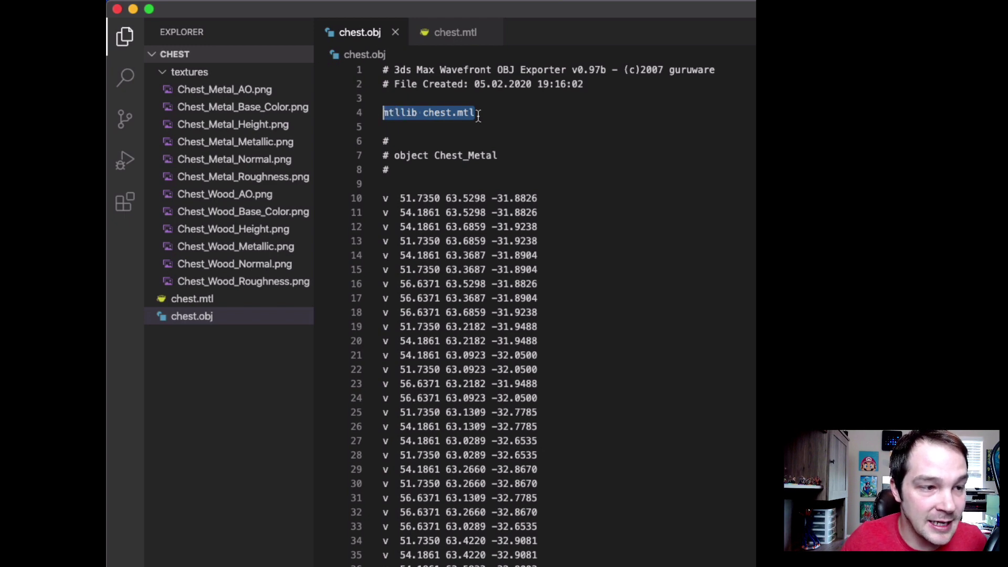
pyautogui.doubleClick(395, 112)
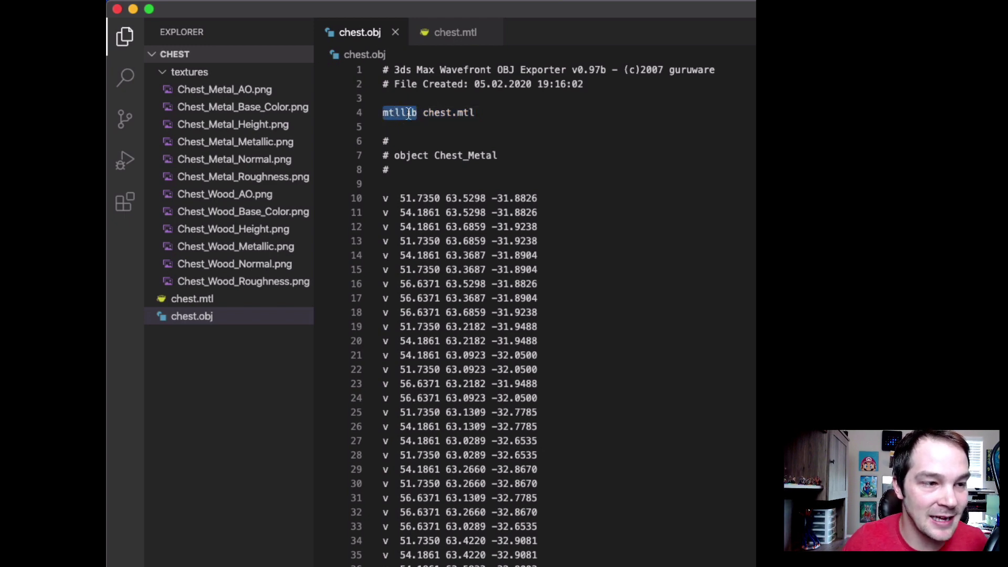
pyautogui.moveTo(477, 112); pyautogui.dragTo(379, 112)
pyautogui.doubleClick(392, 112)
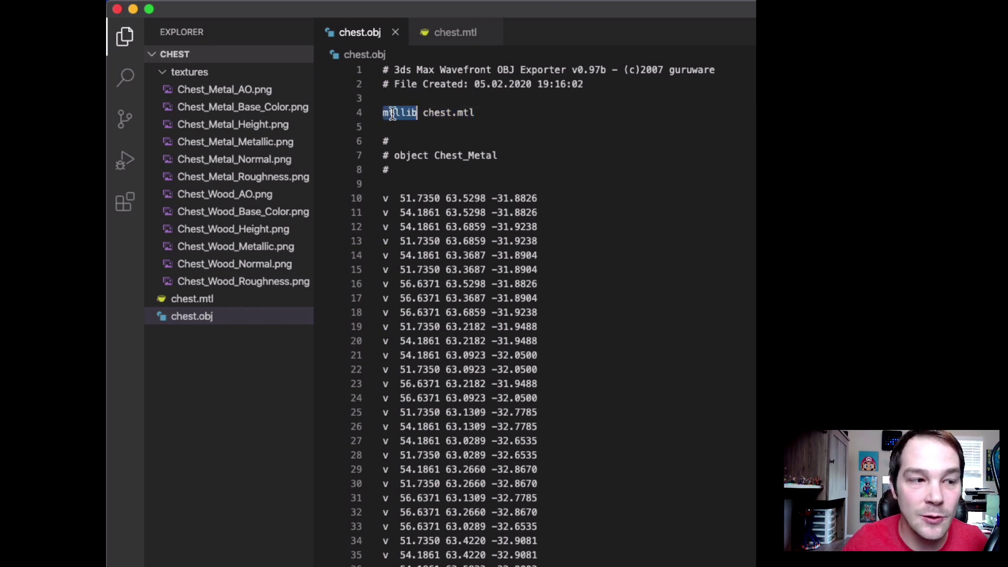
pyautogui.moveTo(476, 112)
pyautogui.mouseDown()
pyautogui.moveTo(424, 113)
pyautogui.moveTo(475, 112)
pyautogui.mouseUp()
pyautogui.doubleClick(396, 113)
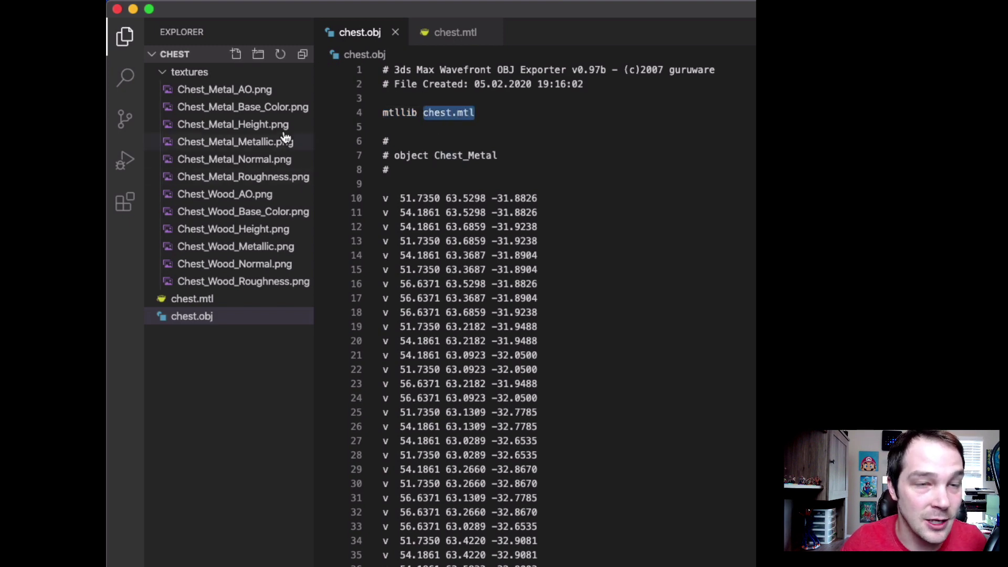
# - Highlight the .mtl extension, the first vertex's coordinates on line 10, then chest.mtl again
pyautogui.click(486, 113)
pyautogui.hotkey('shift', 'alt', 'Left')
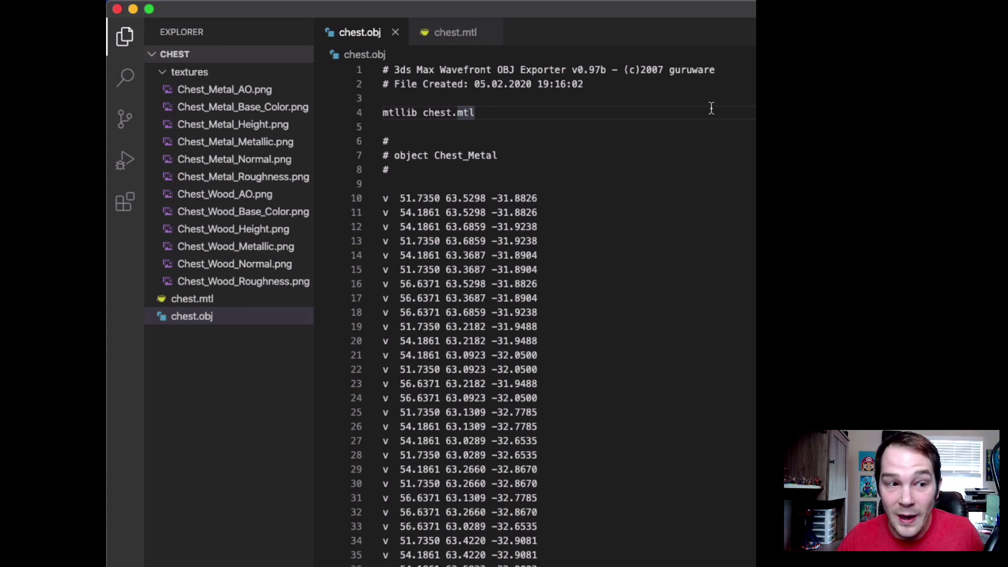
pyautogui.moveTo(538, 198); pyautogui.dragTo(400, 198)
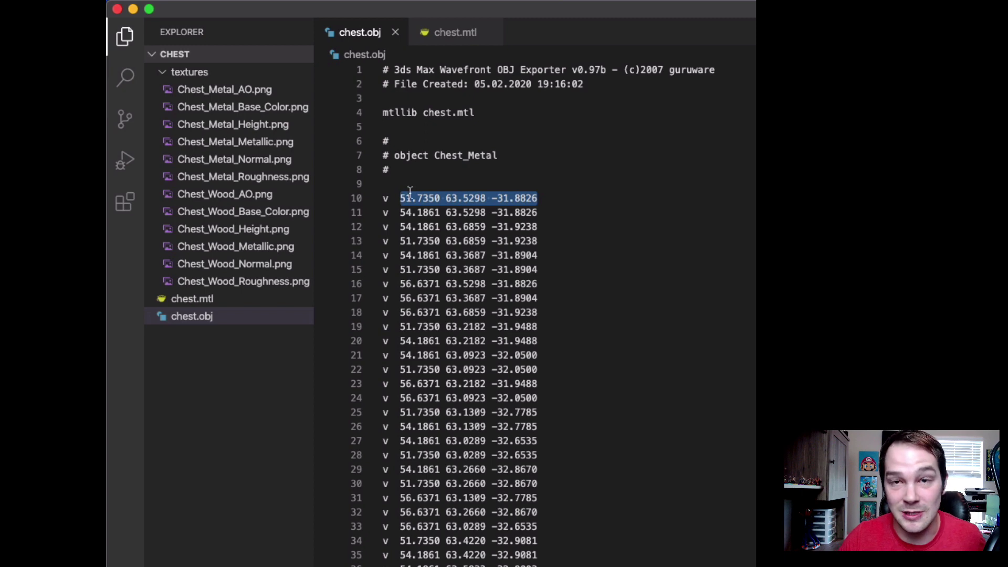
pyautogui.moveTo(475, 112); pyautogui.dragTo(383, 112)
pyautogui.moveTo(476, 112); pyautogui.dragTo(424, 113)
# - In chest.mtl, select the contents up to the wood material block
pyautogui.click(459, 32)
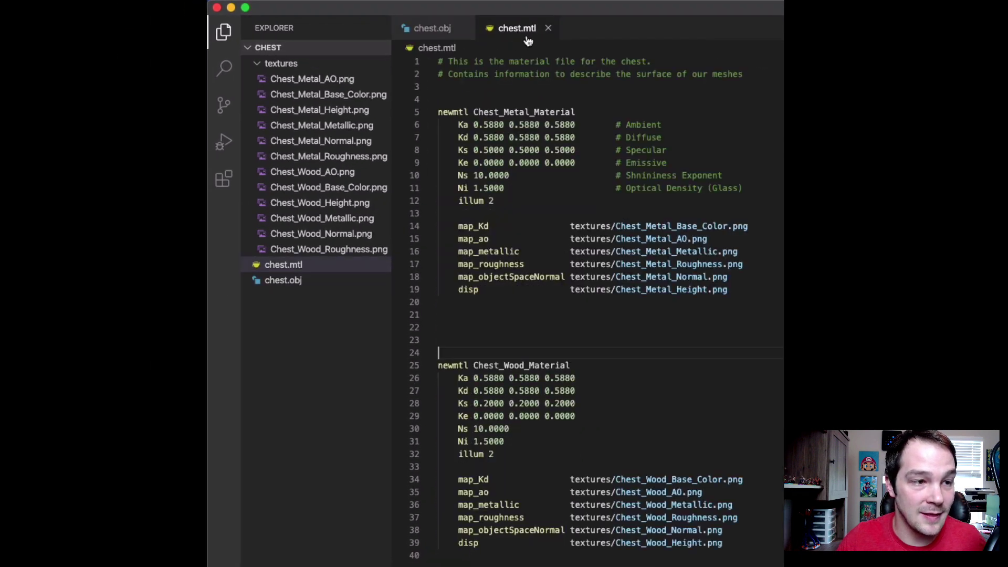
pyautogui.press('super+a')
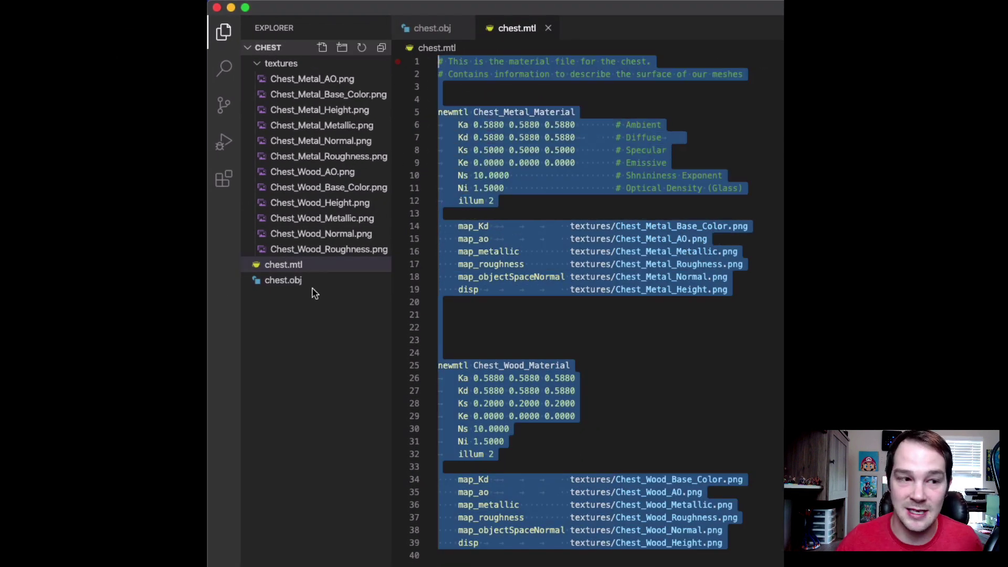
pyautogui.click(601, 323)
pyautogui.press('shift+super+Up')
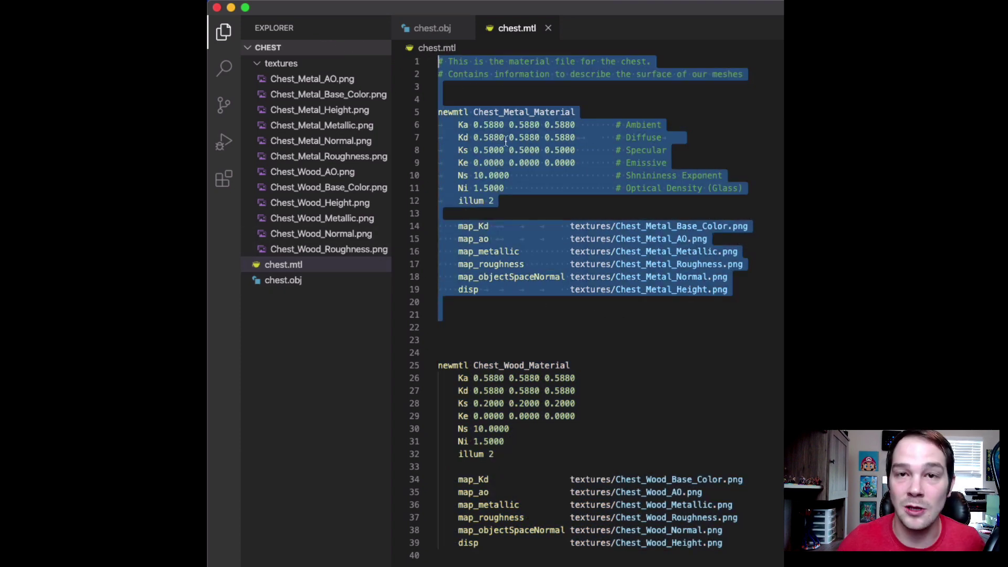
# - Search chest.obj for usemtl and highlight Chest_Metal_Material on the first match
pyautogui.click(432, 29)
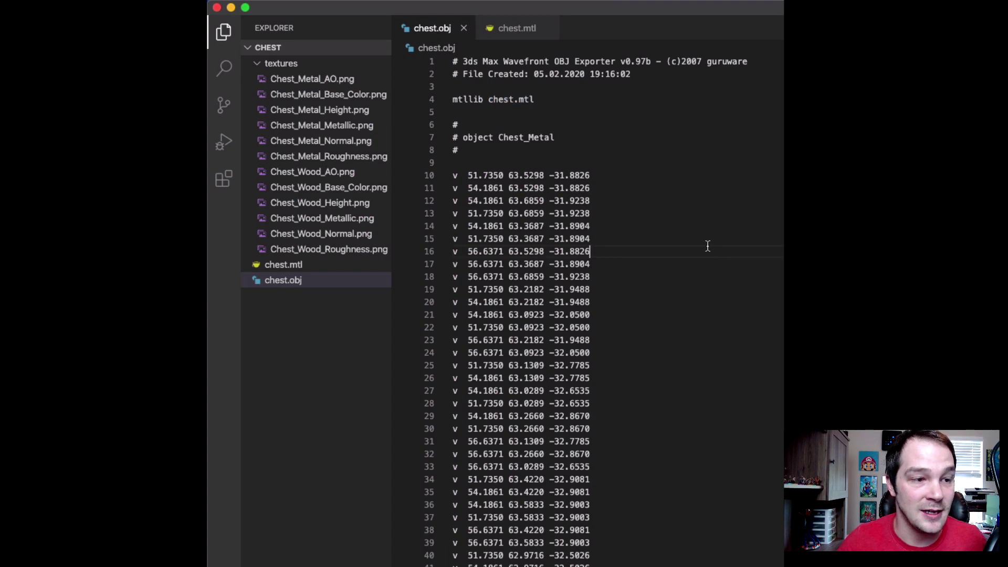
pyautogui.press('super+f')
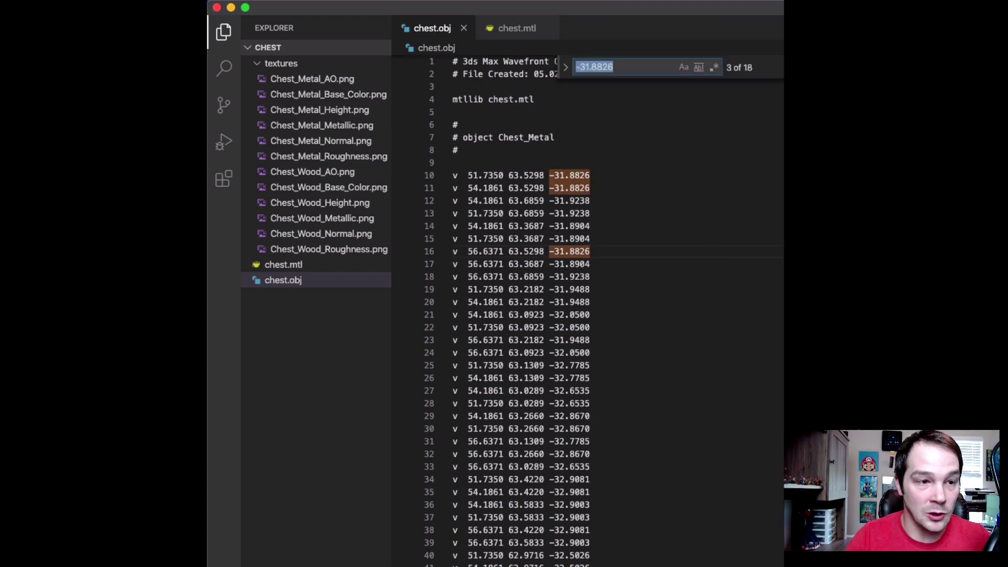
pyautogui.write('semtl')
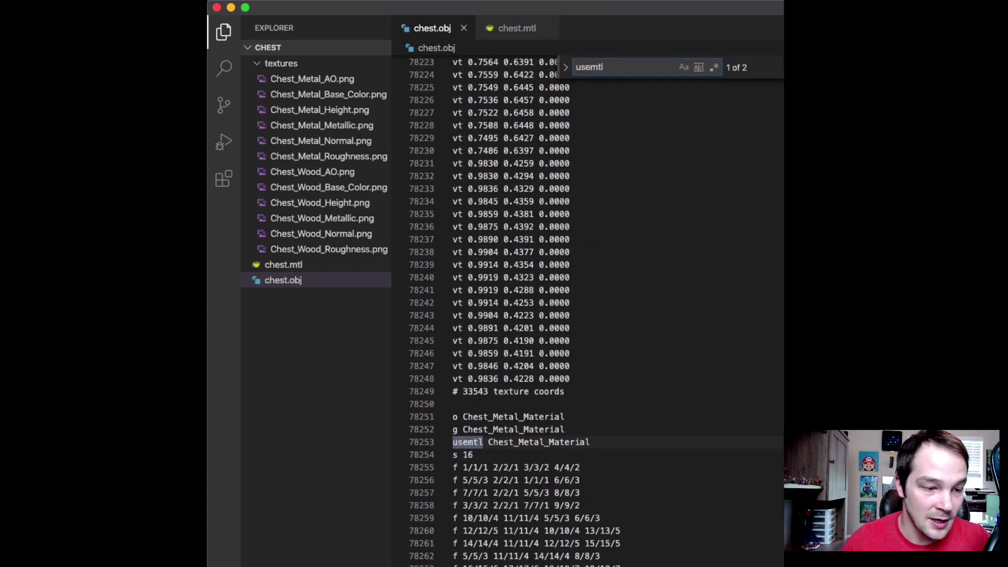
pyautogui.scroll(-5, 693, 472)
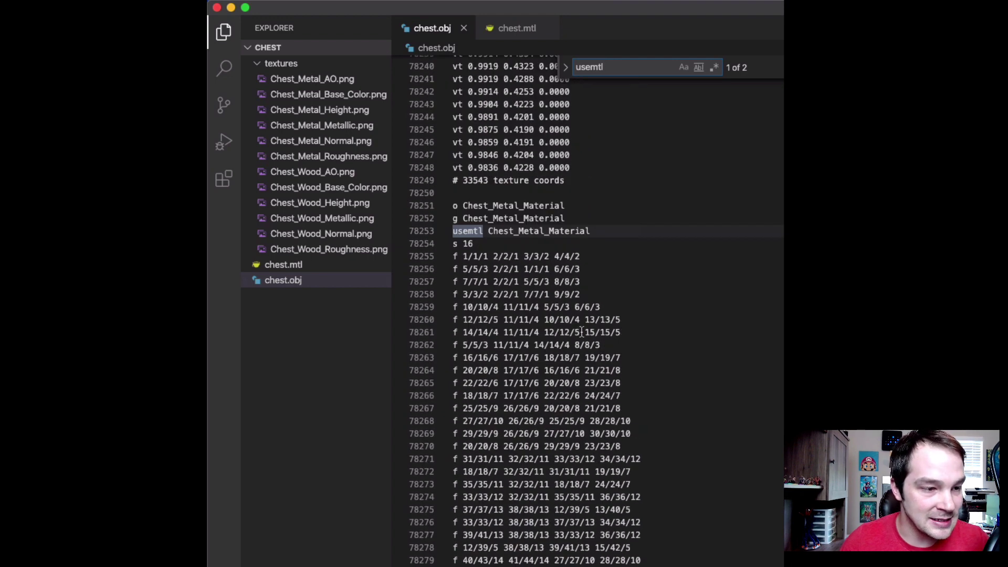
pyautogui.moveTo(591, 231); pyautogui.dragTo(489, 231)
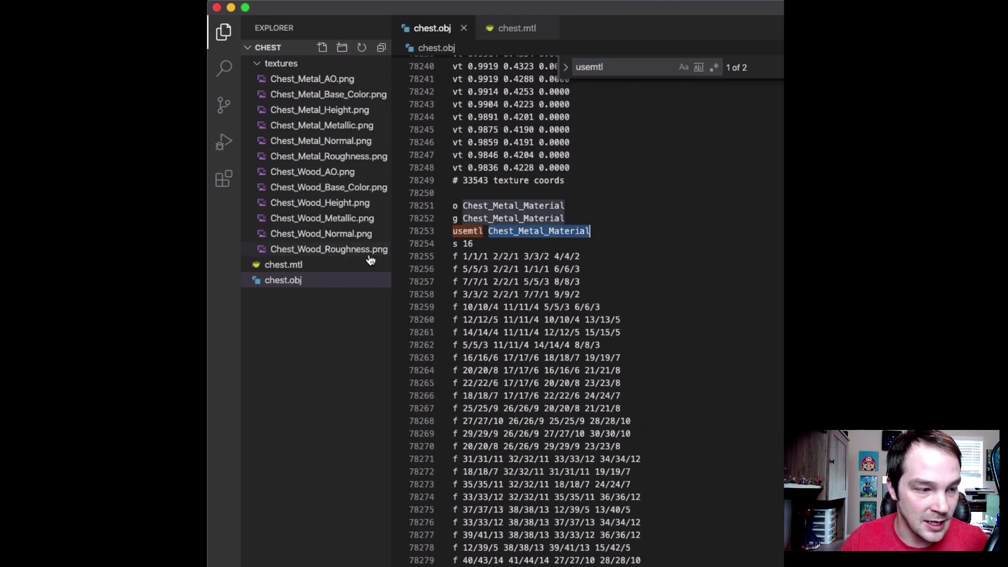
pyautogui.click(469, 231)
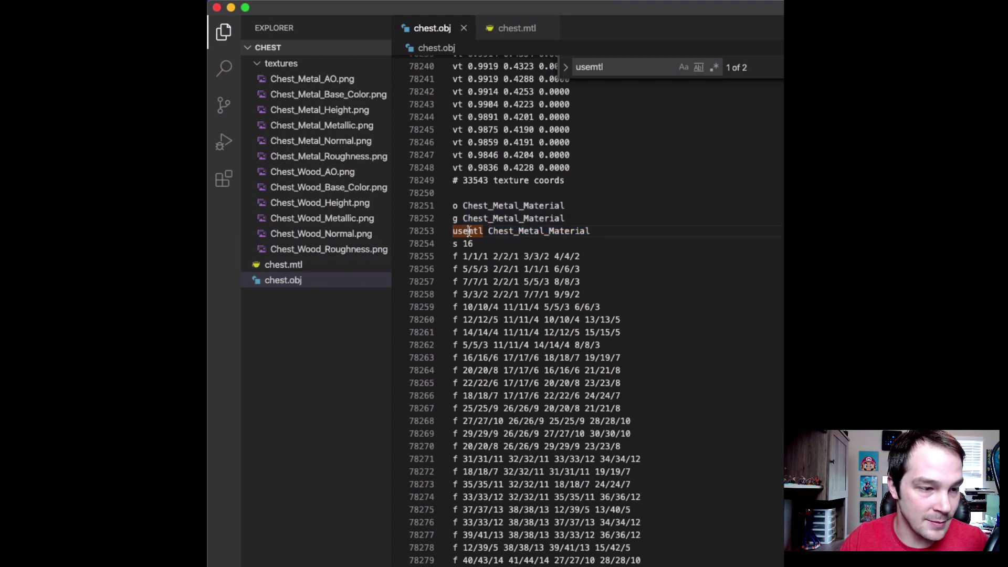
pyautogui.moveTo(591, 231); pyautogui.dragTo(489, 235)
# - Highlight the matching newmtl Chest_Metal_Material definition in chest.mtl
pyautogui.click(283, 265)
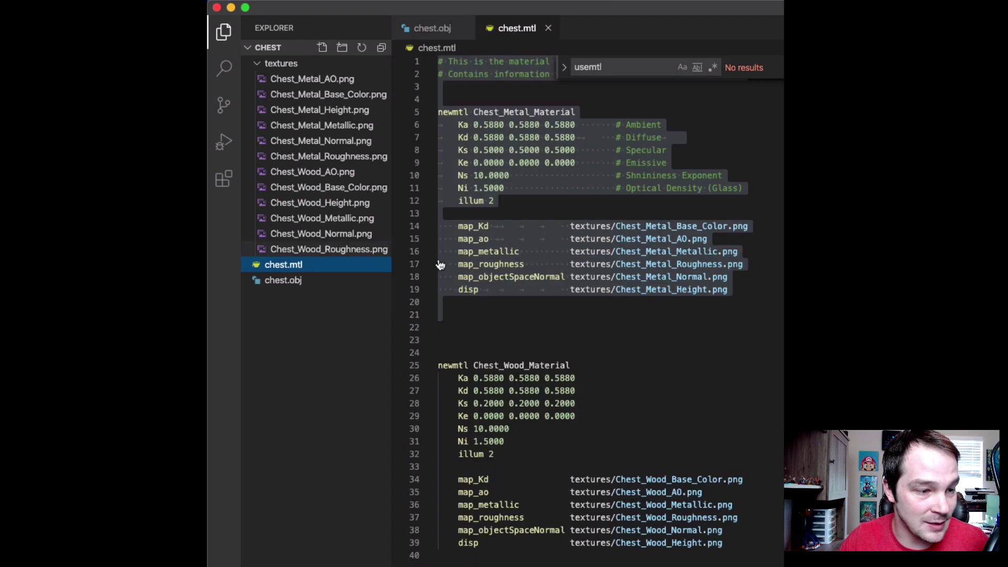
pyautogui.click(483, 259)
pyautogui.moveTo(576, 112); pyautogui.dragTo(474, 111)
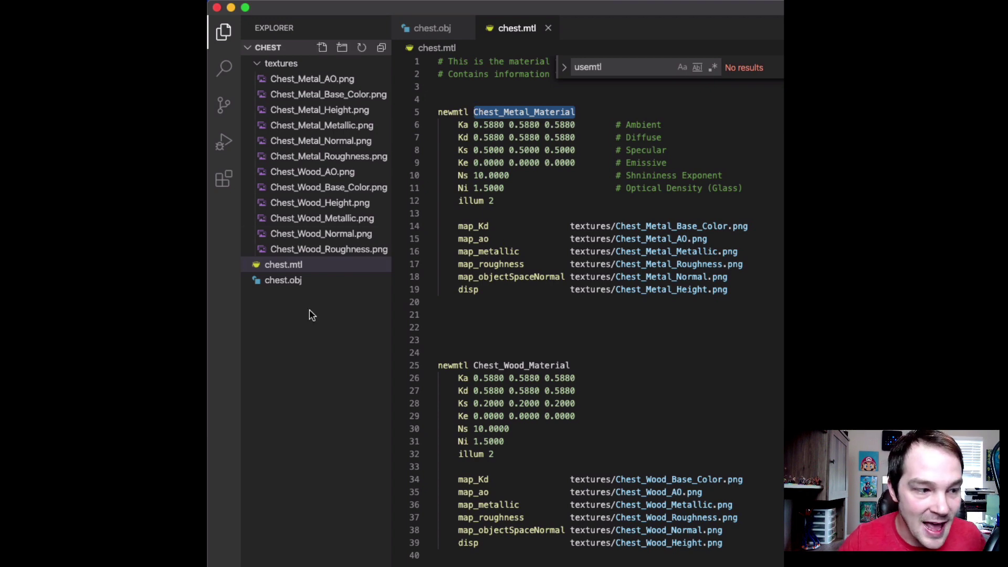
# - Back in chest.obj, highlight the face lines that use the metal material
pyautogui.click(297, 283)
pyautogui.click(626, 391)
pyautogui.moveTo(626, 392); pyautogui.dragTo(440, 260)
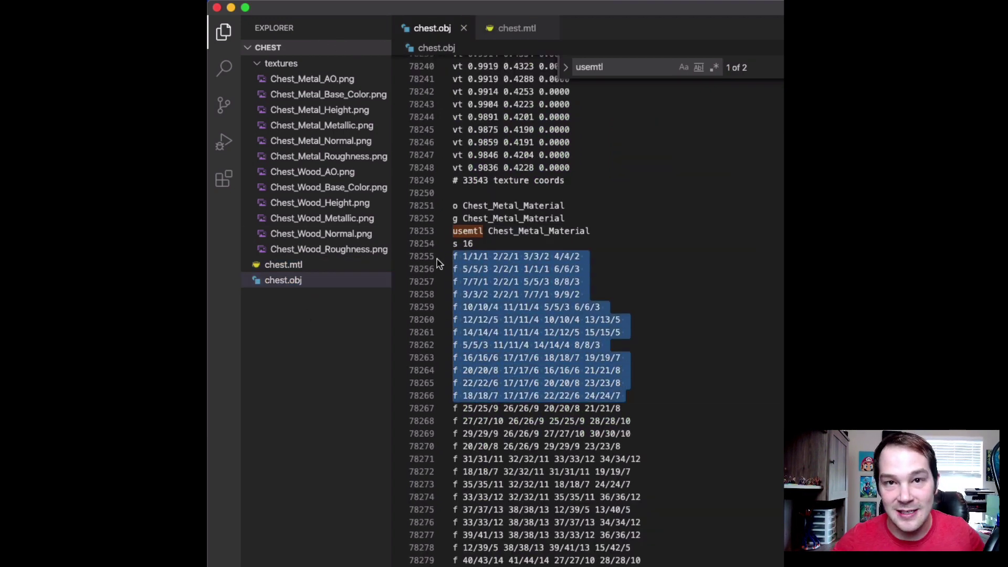
pyautogui.click(697, 273)
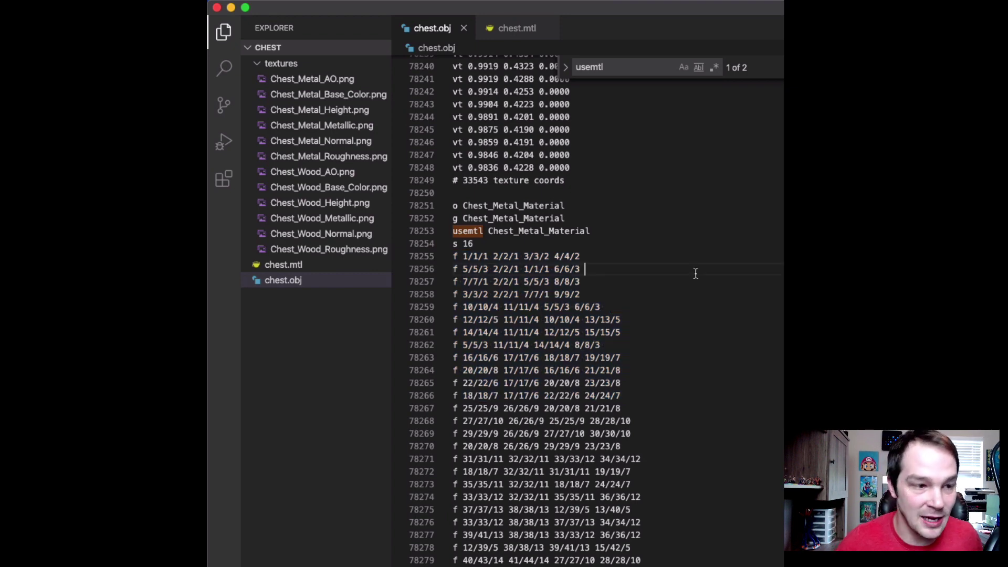
pyautogui.moveTo(670, 313); pyautogui.dragTo(435, 254)
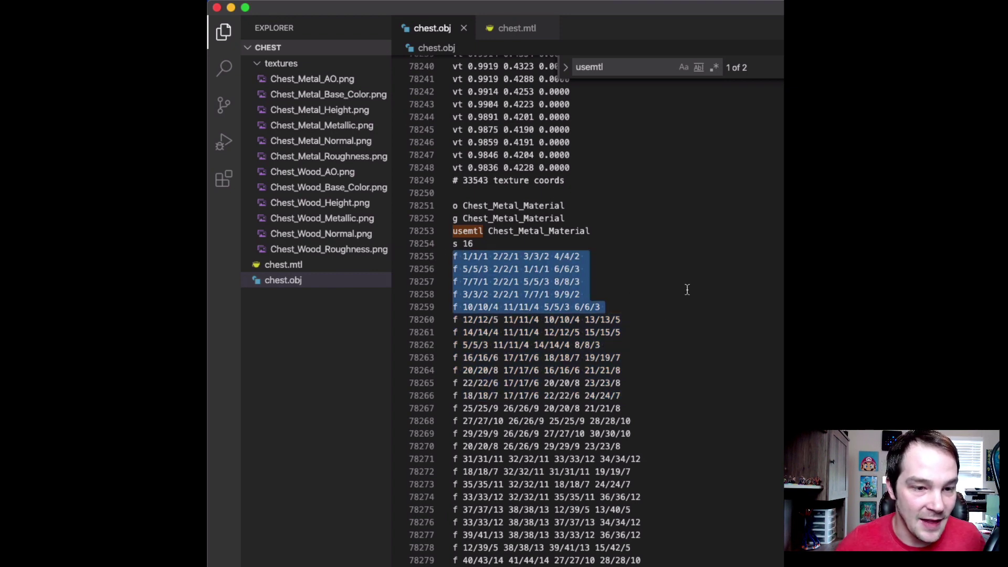
# - Jump to the second usemtl match at line 110341
pyautogui.press('Return')
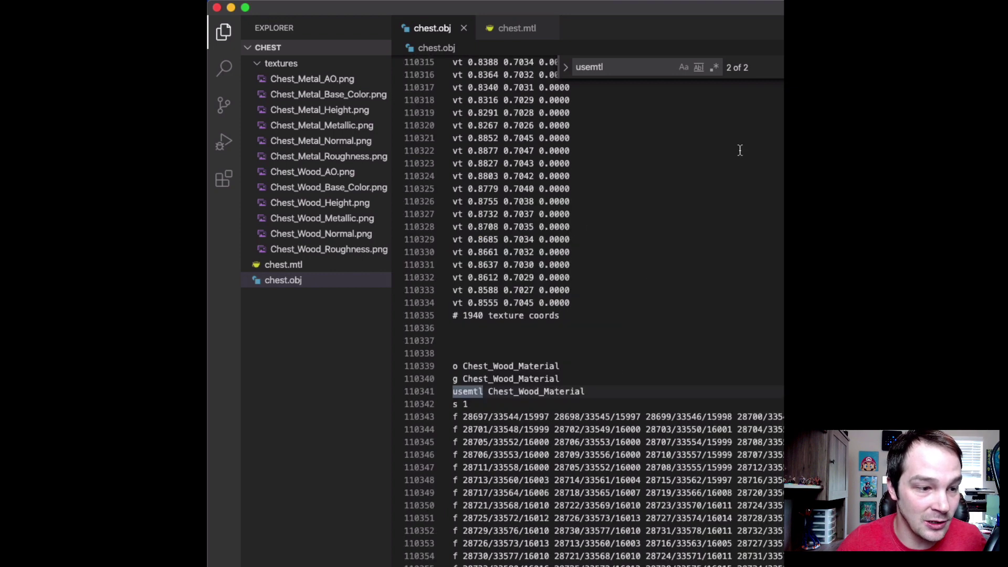
pyautogui.moveTo(583, 391); pyautogui.dragTo(453, 378)
pyautogui.scroll(1, 542, 439)
pyautogui.scroll(-15, 542, 438)
pyautogui.moveTo(768, 509); pyautogui.dragTo(499, 105)
pyautogui.press('super+x')
pyautogui.scroll(13, 525, 158)
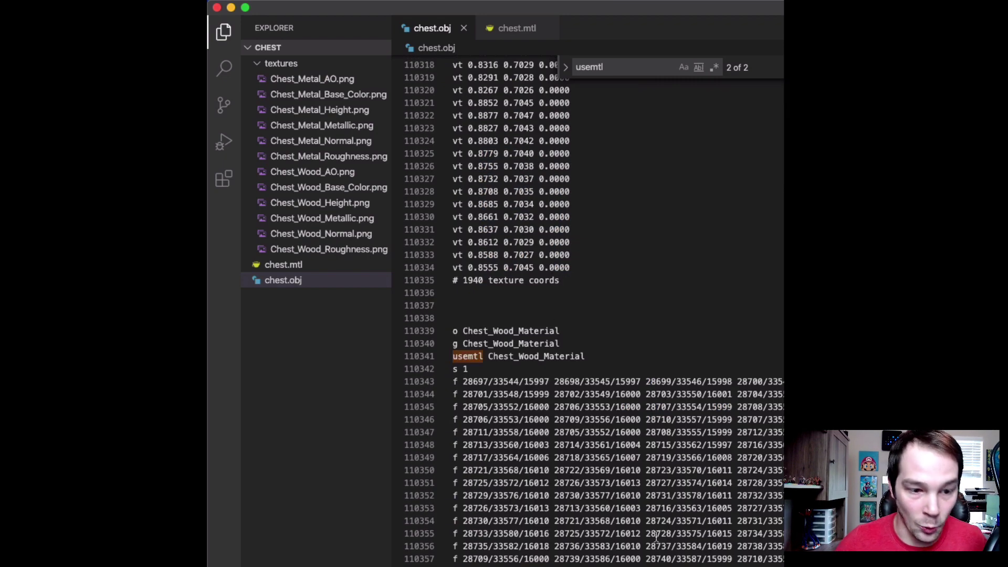
# - Select Chest_Wood_Material on that usemtl line and the face lines below it
pyautogui.doubleClick(582, 356)
pyautogui.click(591, 358)
pyautogui.moveTo(593, 360); pyautogui.dragTo(489, 357)
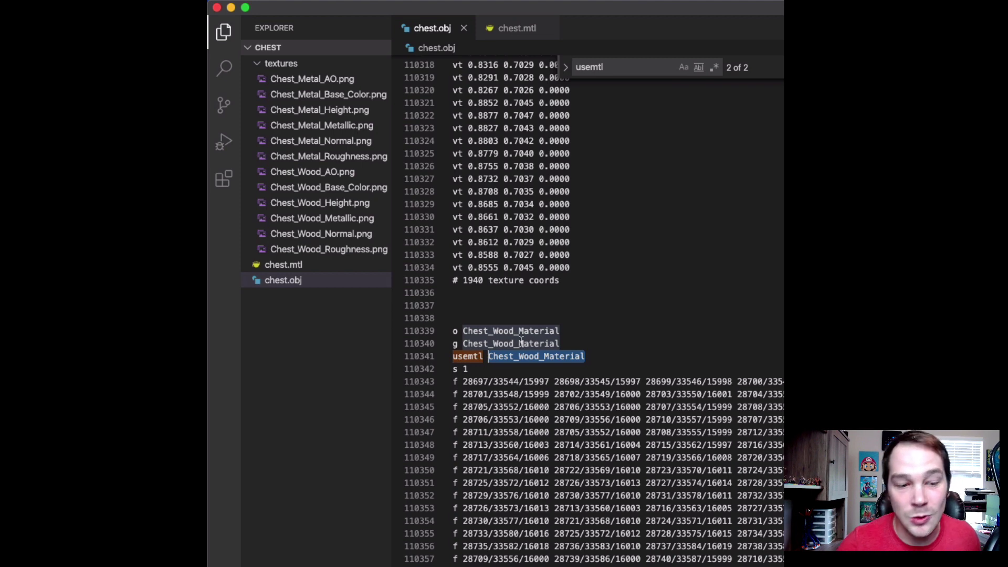
pyautogui.moveTo(730, 559); pyautogui.dragTo(523, 431)
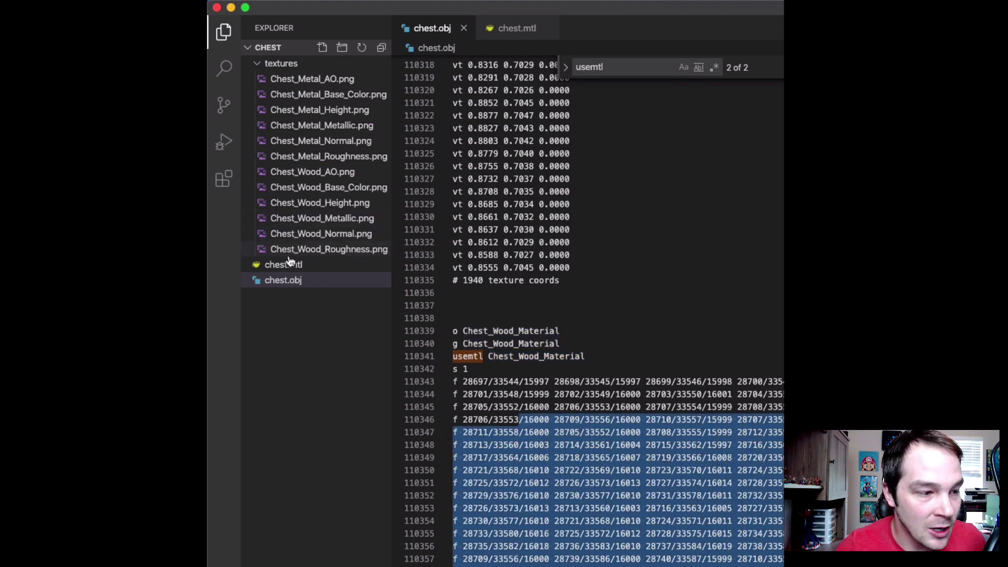
# - Open chest.mtl, close the Find box, and highlight its two header comment lines
pyautogui.click(316, 266)
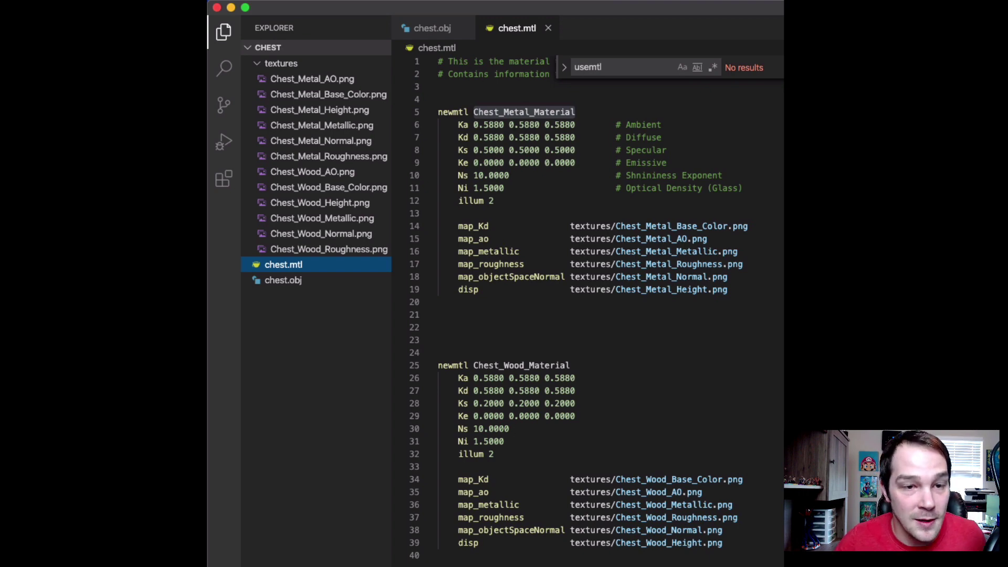
pyautogui.press('Escape')
pyautogui.moveTo(744, 75); pyautogui.dragTo(453, 56)
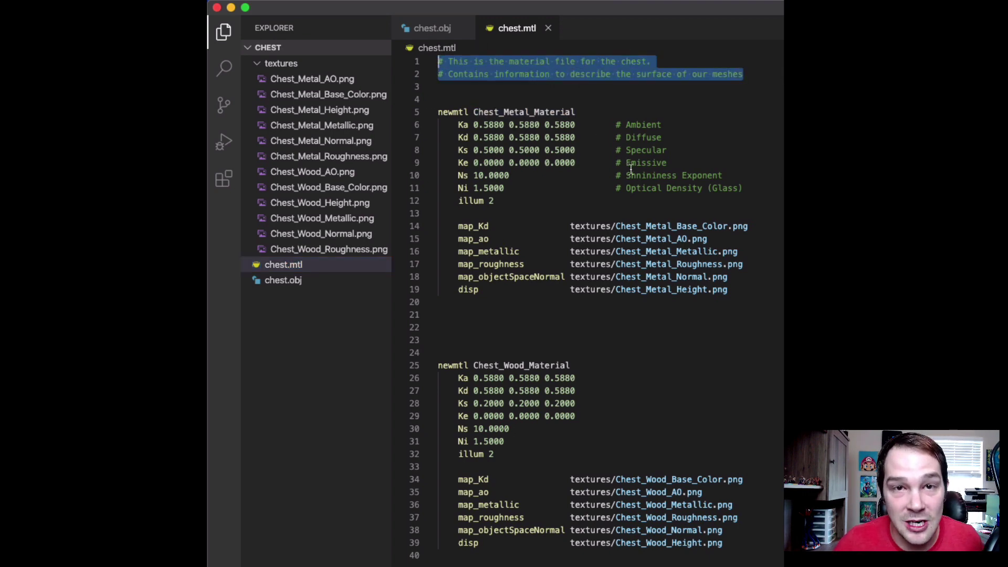
pyautogui.click(440, 60)
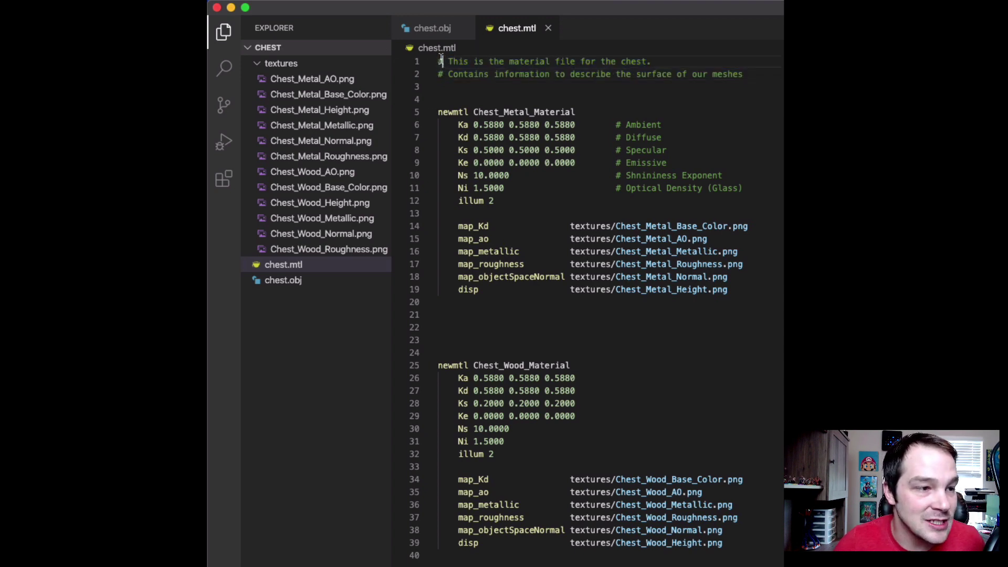
pyautogui.click(448, 75)
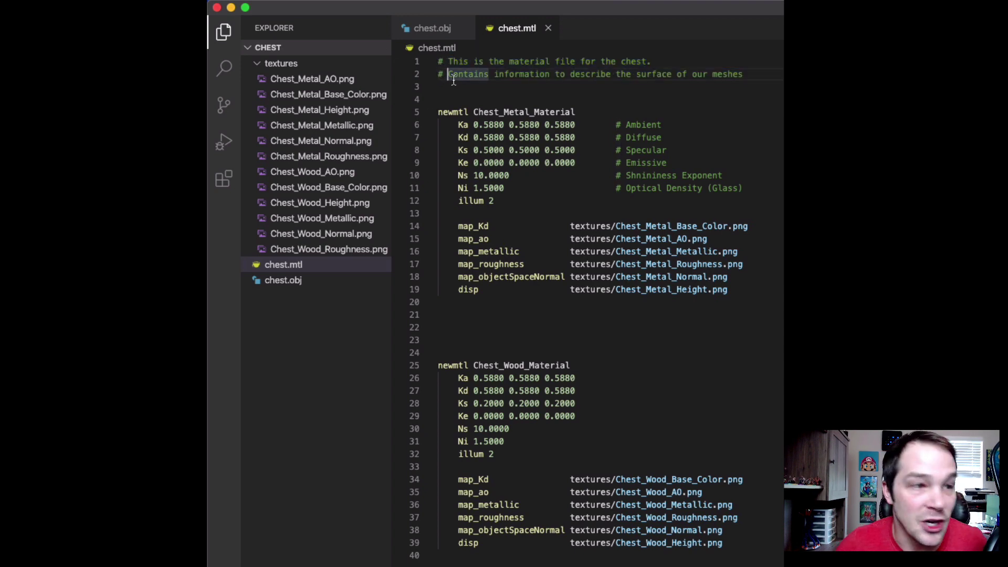
pyautogui.moveTo(744, 74); pyautogui.dragTo(379, 64)
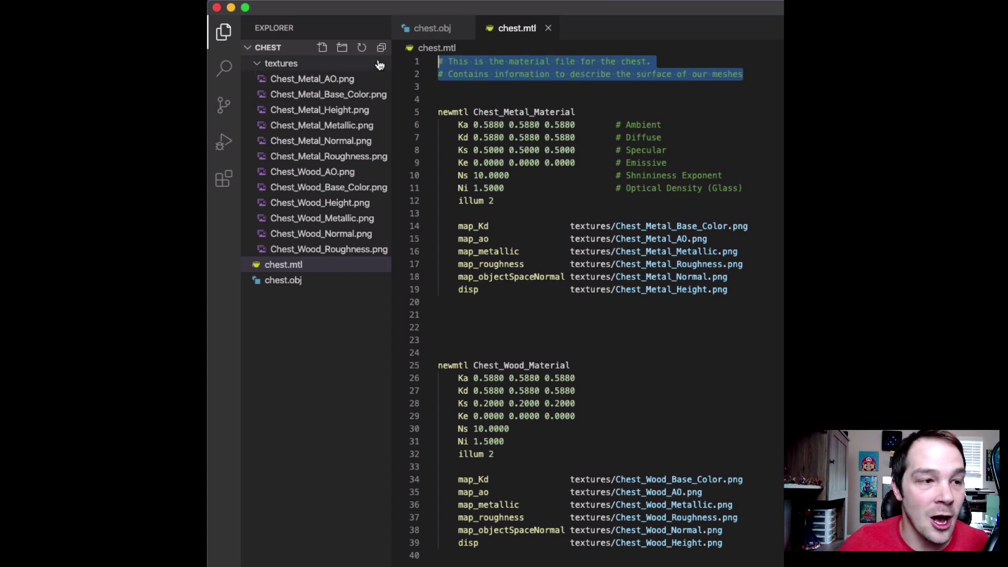
pyautogui.click(444, 61)
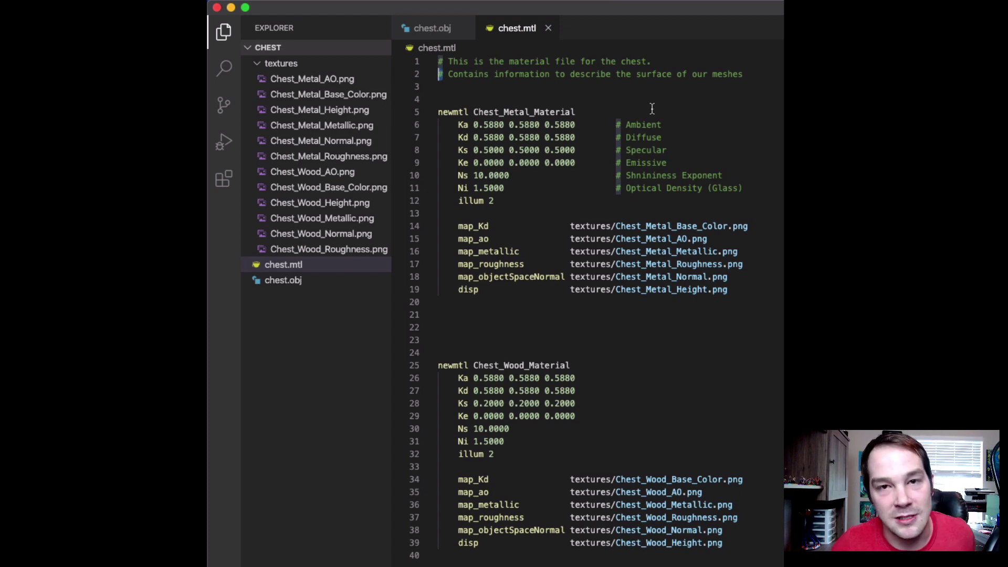
pyautogui.click(584, 116)
pyautogui.press('shift+super+Left')
pyautogui.press('Left')
pyautogui.hotkey('shift', 'alt', 'Right')
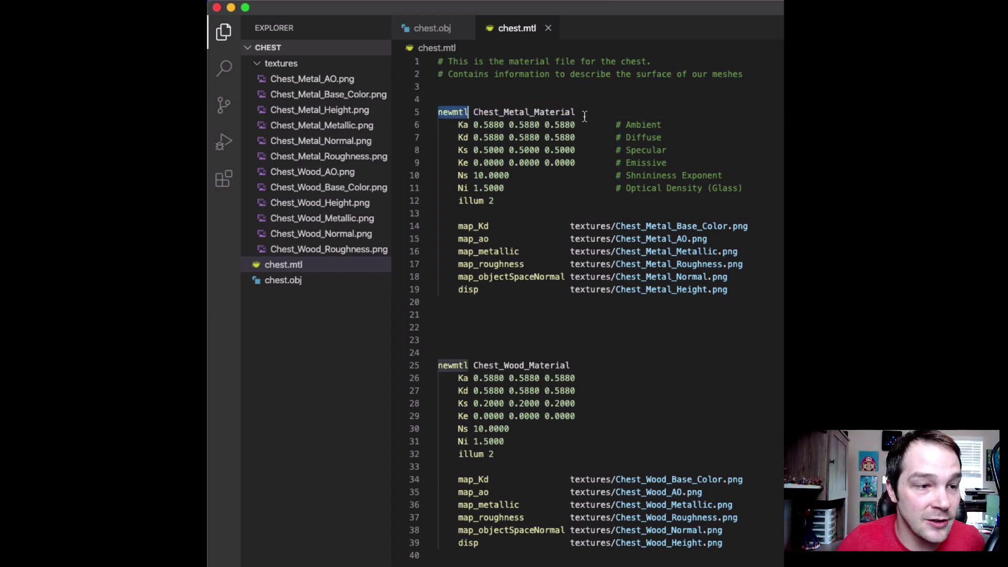
pyautogui.doubleClick(504, 112)
pyautogui.click(475, 111)
pyautogui.hotkey('shift', 'alt', 'Left')
pyautogui.moveTo(475, 112); pyautogui.dragTo(580, 116)
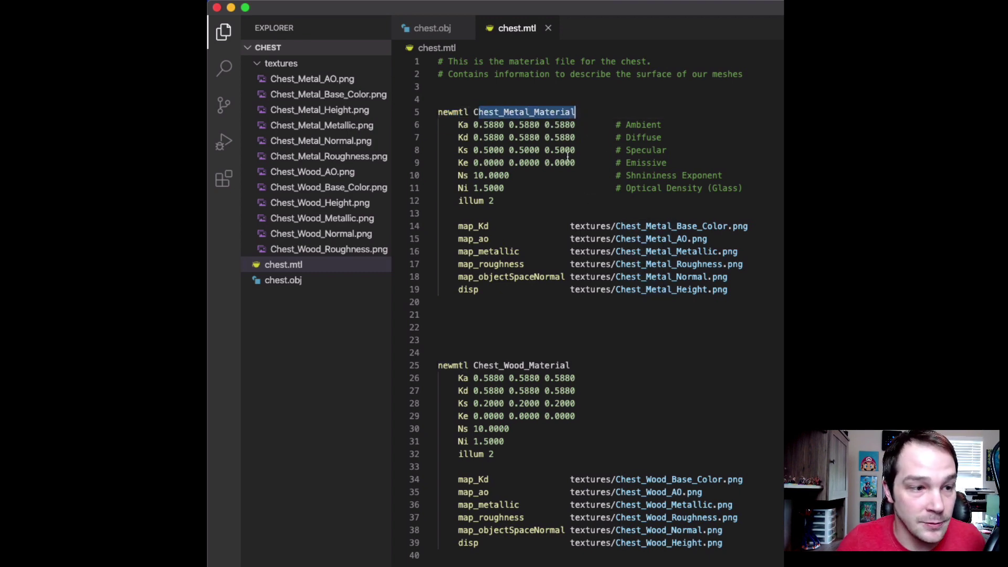
pyautogui.moveTo(458, 126); pyautogui.dragTo(576, 127)
pyautogui.click(557, 126)
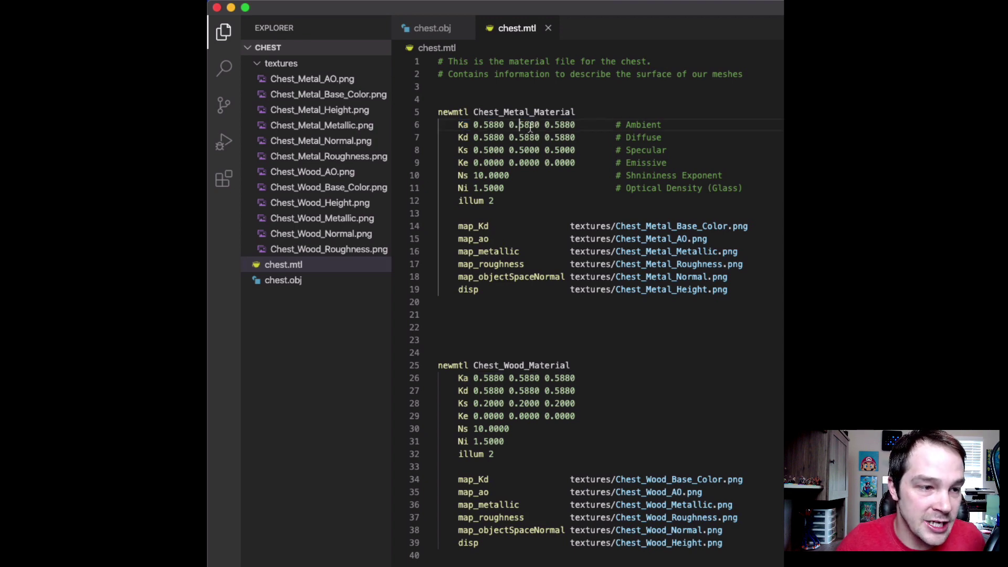
pyautogui.moveTo(474, 126); pyautogui.dragTo(579, 126)
pyautogui.press('Right')
pyautogui.moveTo(483, 126); pyautogui.dragTo(576, 138)
pyautogui.moveTo(661, 125); pyautogui.dragTo(621, 151)
pyautogui.moveTo(457, 137); pyautogui.dragTo(580, 137)
pyautogui.moveTo(458, 151); pyautogui.dragTo(580, 162)
pyautogui.moveTo(459, 175); pyautogui.dragTo(514, 188)
pyautogui.moveTo(745, 188); pyautogui.dragTo(617, 190)
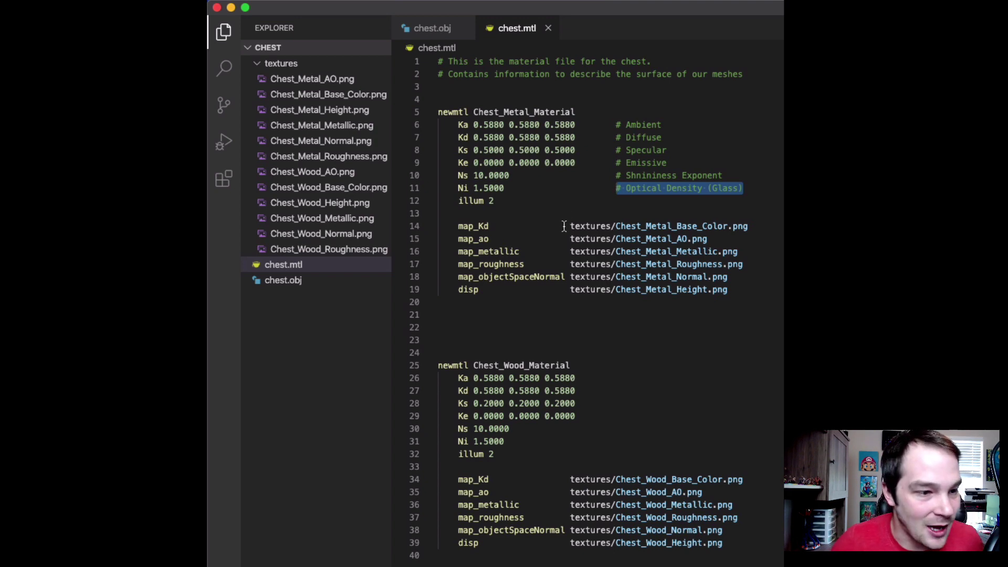
pyautogui.moveTo(552, 303); pyautogui.dragTo(428, 232)
pyautogui.moveTo(484, 290); pyautogui.dragTo(453, 229)
pyautogui.click(463, 226)
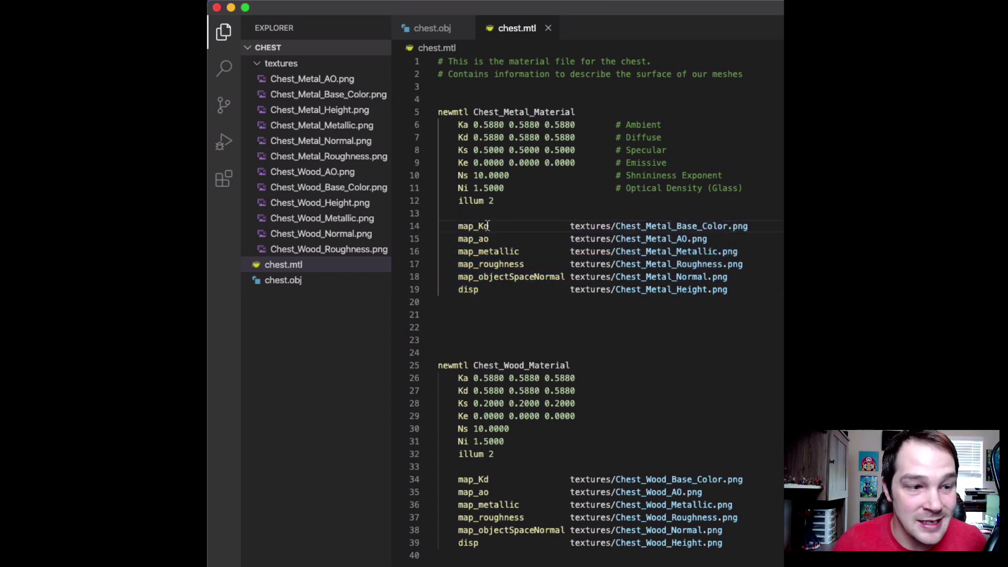
pyautogui.moveTo(783, 226); pyautogui.dragTo(575, 226)
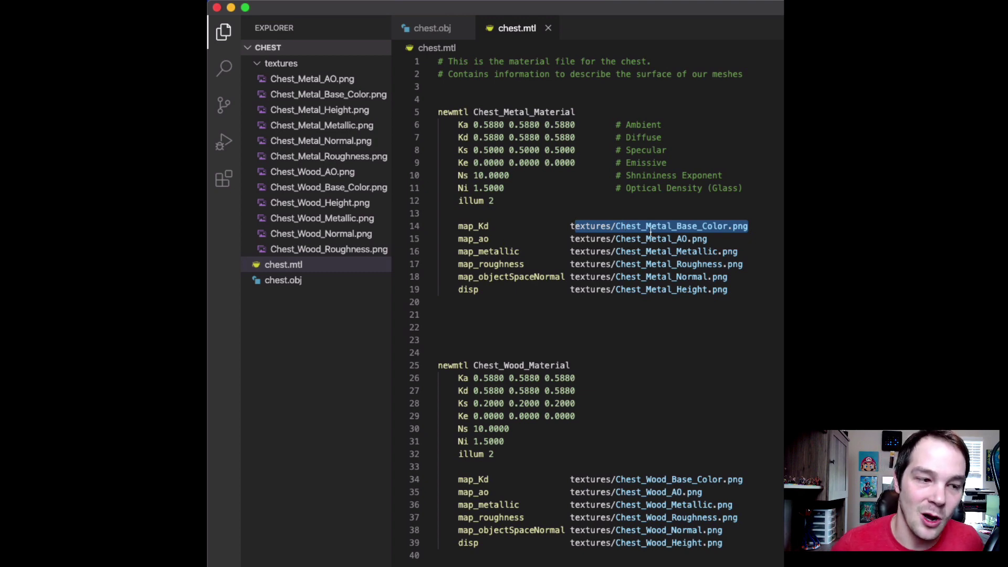
pyautogui.press('Right')
pyautogui.hotkey('shift', 'alt', 'Left')
pyautogui.hotkey('shift', 'alt', 'Left')
pyautogui.hotkey('shift', 'alt', 'Left')
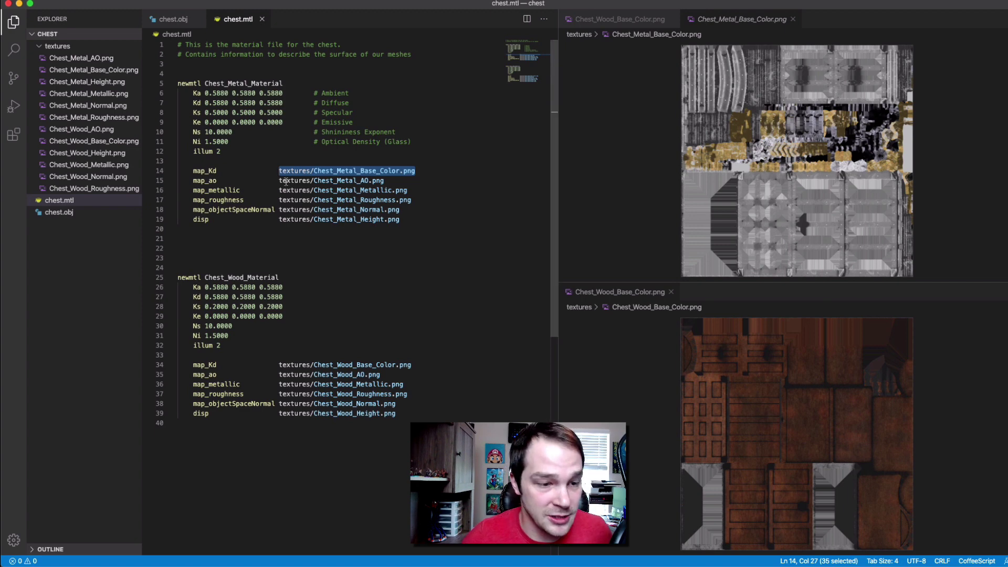
# - Select the textures/Chest_Metal_Base_Color.png path on chest.mtl's map_Kd line
pyautogui.click(388, 171)
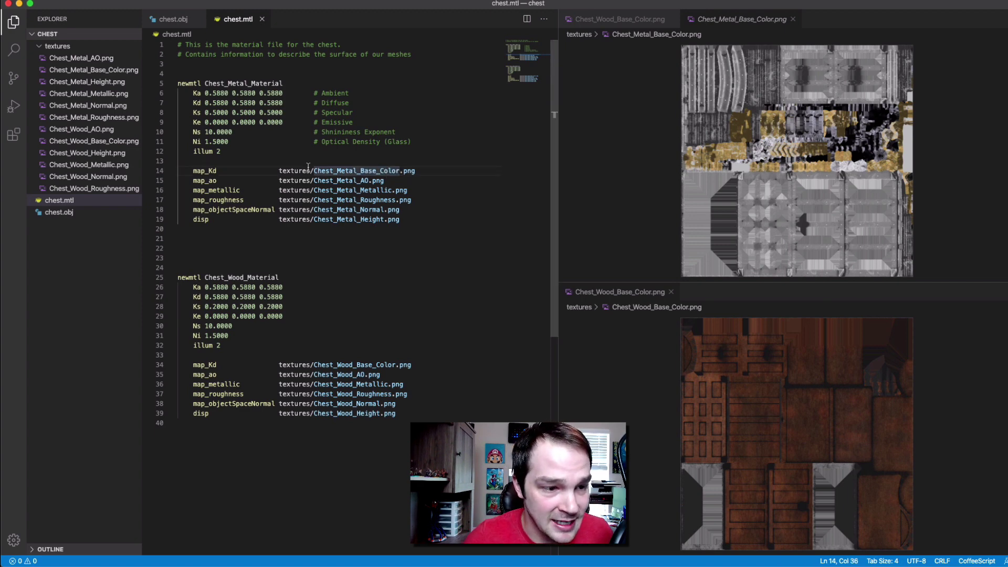
pyautogui.click(279, 170)
pyautogui.hotkey('shift', 'Right')
pyautogui.hotkey('shift', 'Right')
pyautogui.hotkey('shift', 'Right')
pyautogui.hotkey('shift', 'Right')
pyautogui.hotkey('shift', 'Right')
pyautogui.hotkey('shift', 'Right')
pyautogui.hotkey('shift', 'Right')
pyautogui.hotkey('shift', 'Right')
pyautogui.hotkey('shift', 'Right')
pyautogui.hotkey('shift', 'Right')
pyautogui.hotkey('shift', 'Right')
pyautogui.hotkey('shift', 'Right')
pyautogui.hotkey('shift', 'Right')
pyautogui.hotkey('shift', 'Right')
pyautogui.hotkey('shift', 'Right')
pyautogui.hotkey('shift', 'Right')
pyautogui.hotkey('shift', 'Right')
pyautogui.hotkey('shift', 'Right')
pyautogui.hotkey('shift', 'Right')
pyautogui.hotkey('shift', 'Right')
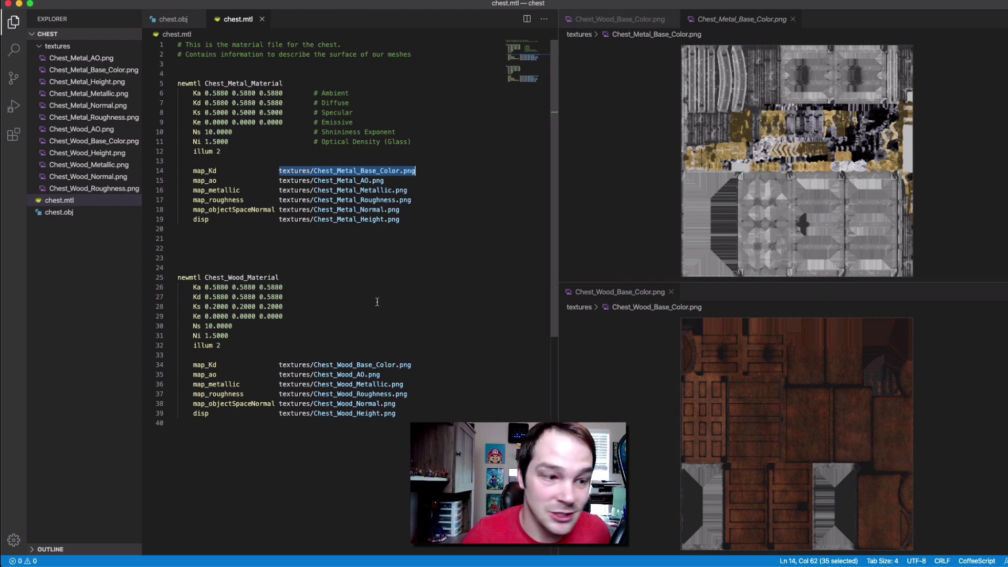
pyautogui.moveTo(399, 239); pyautogui.dragTo(178, 84)
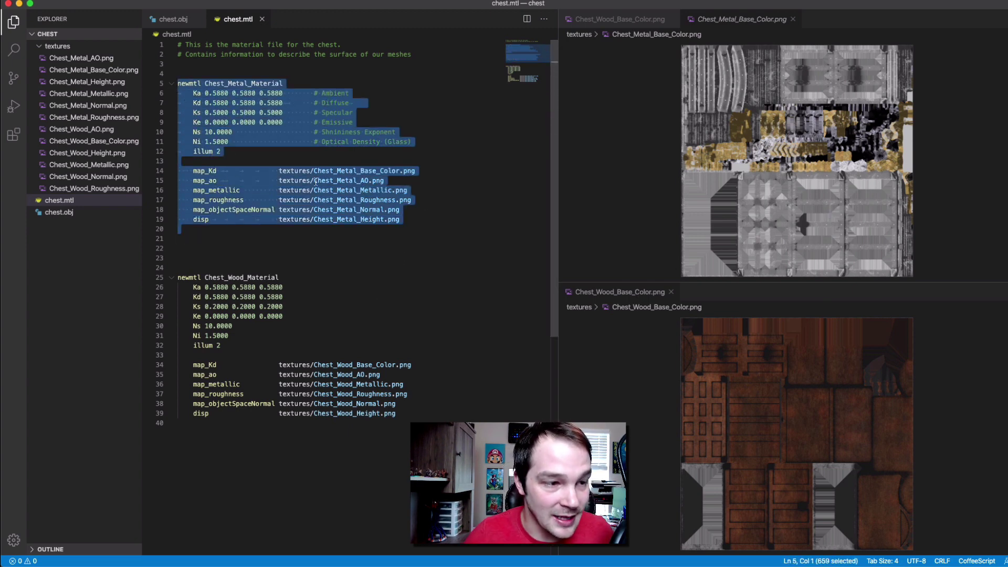
pyautogui.moveTo(342, 438); pyautogui.dragTo(178, 278)
pyautogui.doubleClick(188, 279)
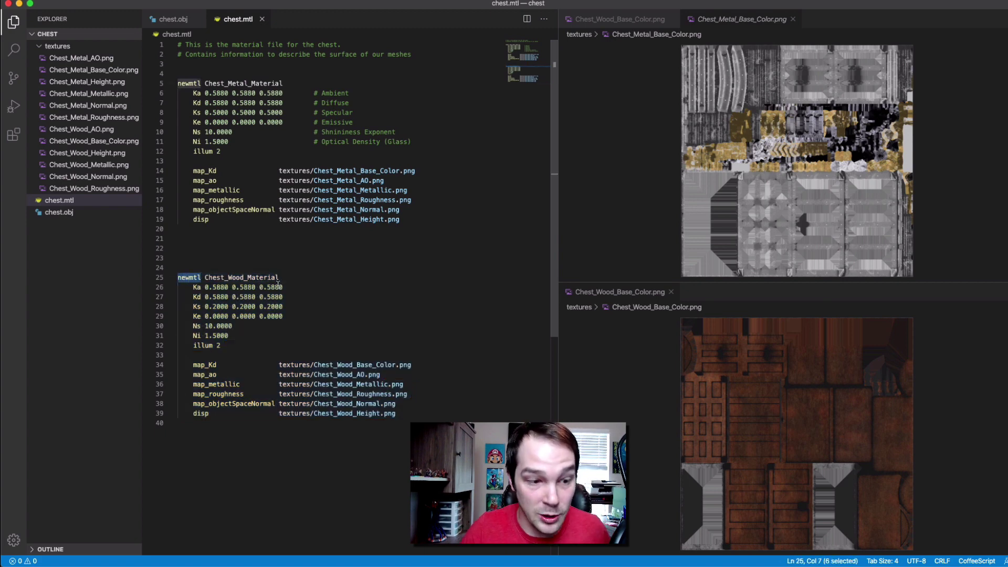
pyautogui.moveTo(280, 278); pyautogui.dragTo(205, 278)
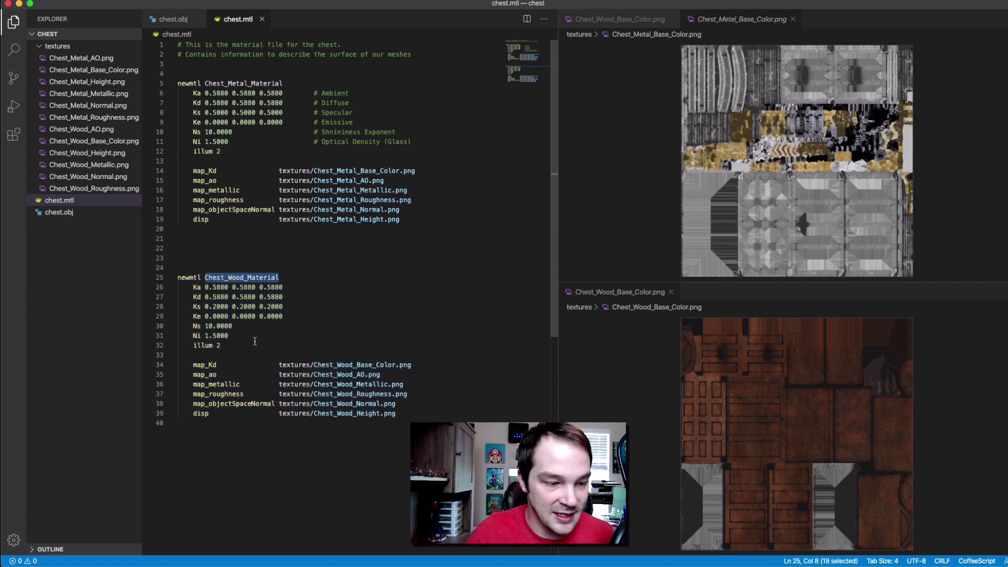
pyautogui.moveTo(251, 341); pyautogui.dragTo(178, 287)
pyautogui.moveTo(221, 346); pyautogui.dragTo(178, 298)
pyautogui.moveTo(422, 146); pyautogui.dragTo(178, 93)
pyautogui.moveTo(351, 347); pyautogui.dragTo(178, 287)
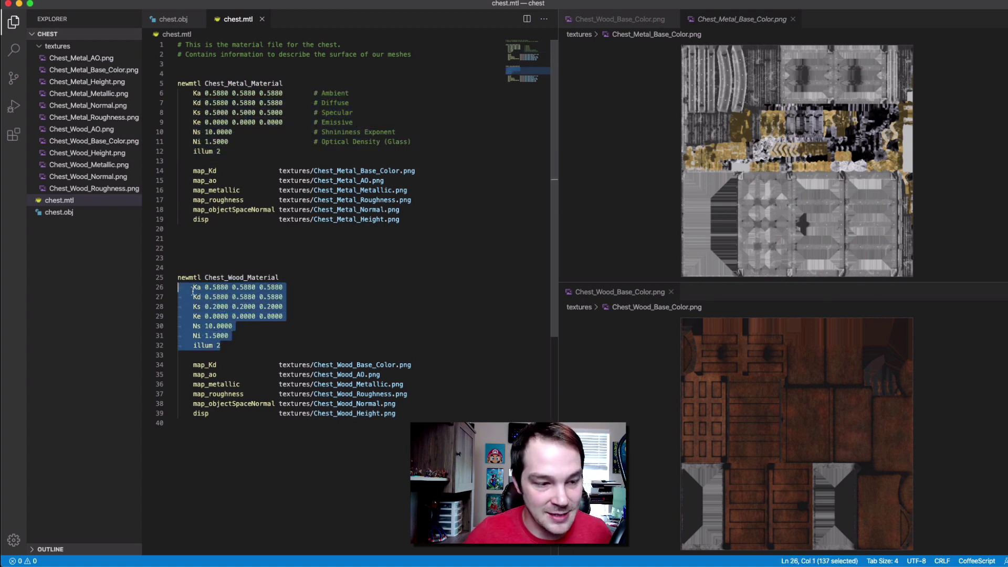
pyautogui.click(199, 316)
pyautogui.click(199, 336)
pyautogui.moveTo(221, 346); pyautogui.dragTo(194, 345)
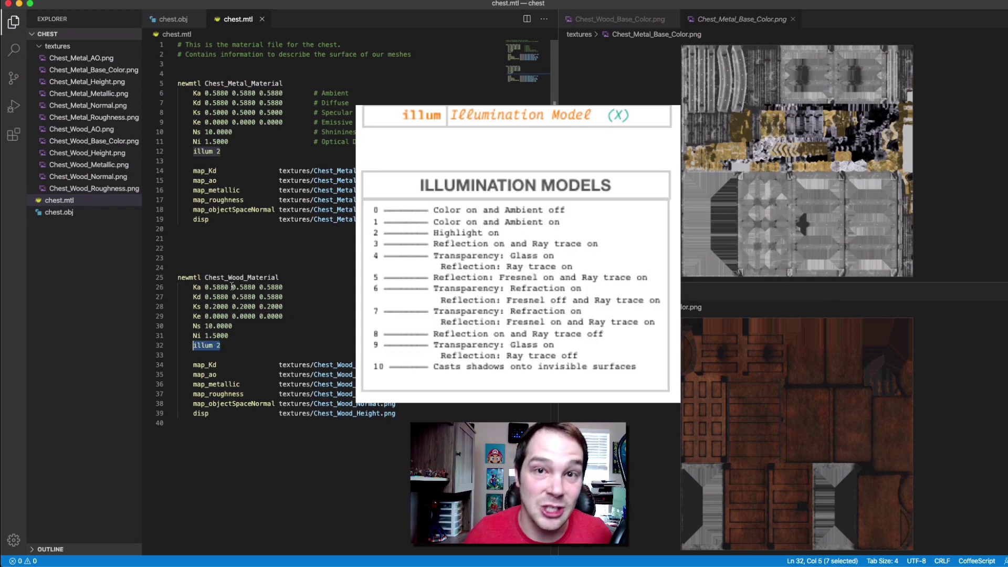
pyautogui.click(223, 350)
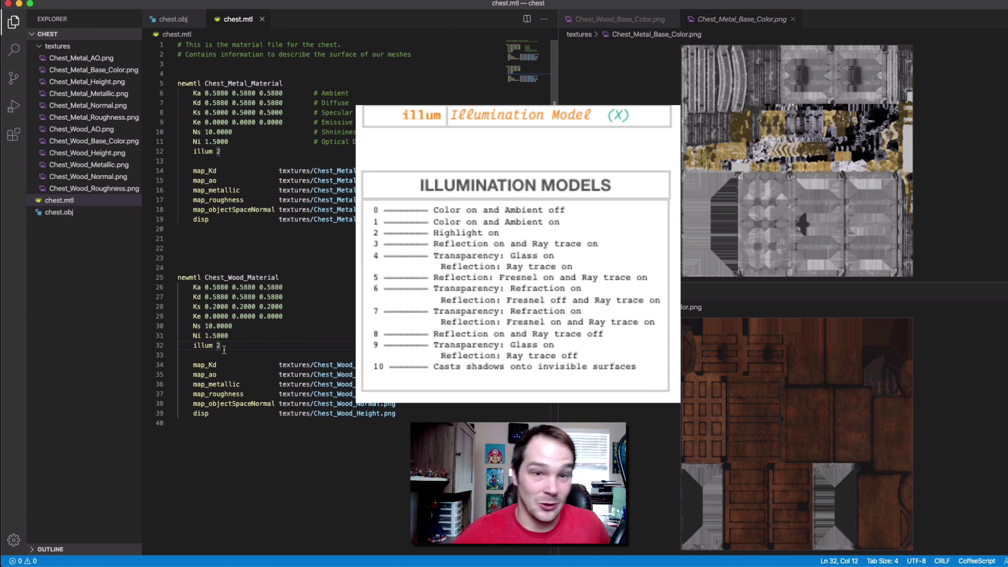
pyautogui.moveTo(402, 414); pyautogui.dragTo(168, 284)
pyautogui.moveTo(269, 350); pyautogui.dragTo(194, 287)
pyautogui.doubleClick(231, 277)
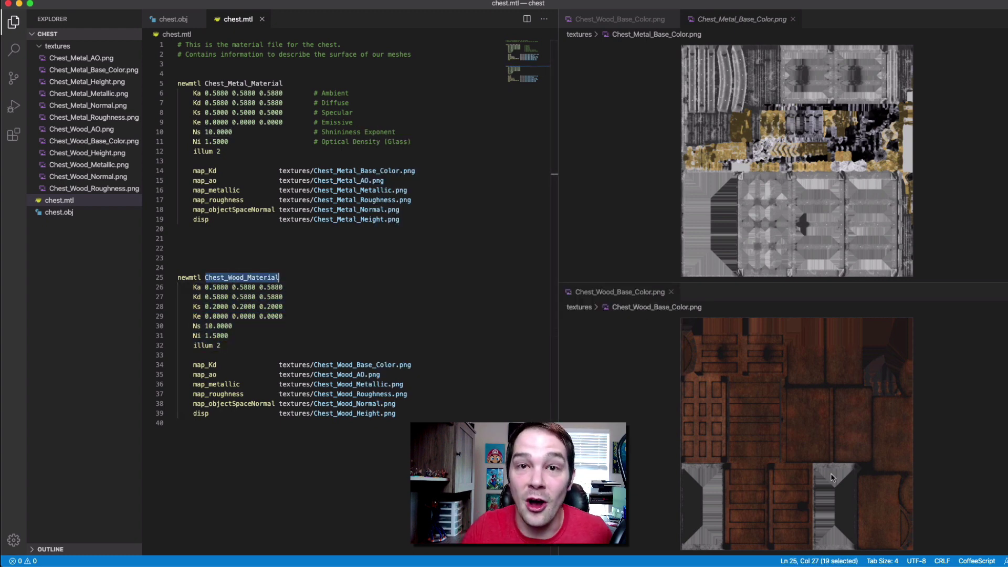
pyautogui.moveTo(400, 414); pyautogui.dragTo(161, 50)
pyautogui.moveTo(263, 450); pyautogui.dragTo(171, 284)
pyautogui.moveTo(403, 220); pyautogui.dragTo(177, 83)
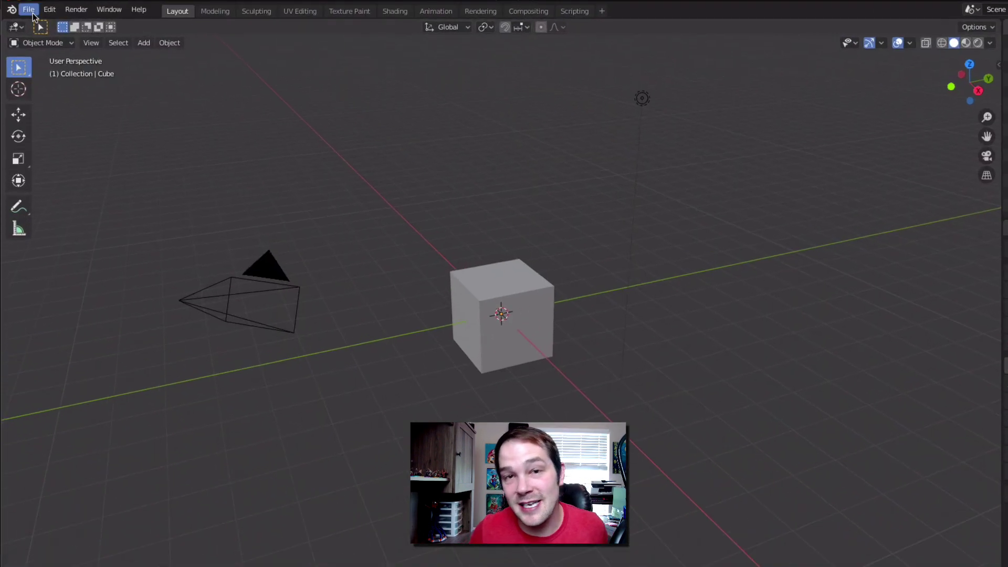
# - Open the Wavefront (.obj) exporter, enable Material Groups and expand the Geometry options
pyautogui.click(33, 11)
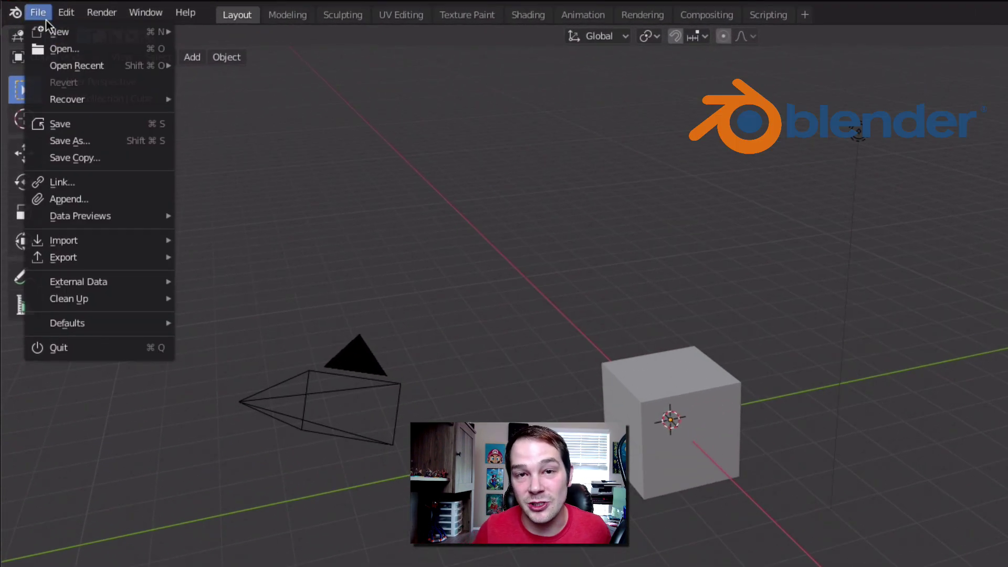
pyautogui.moveTo(80, 259)
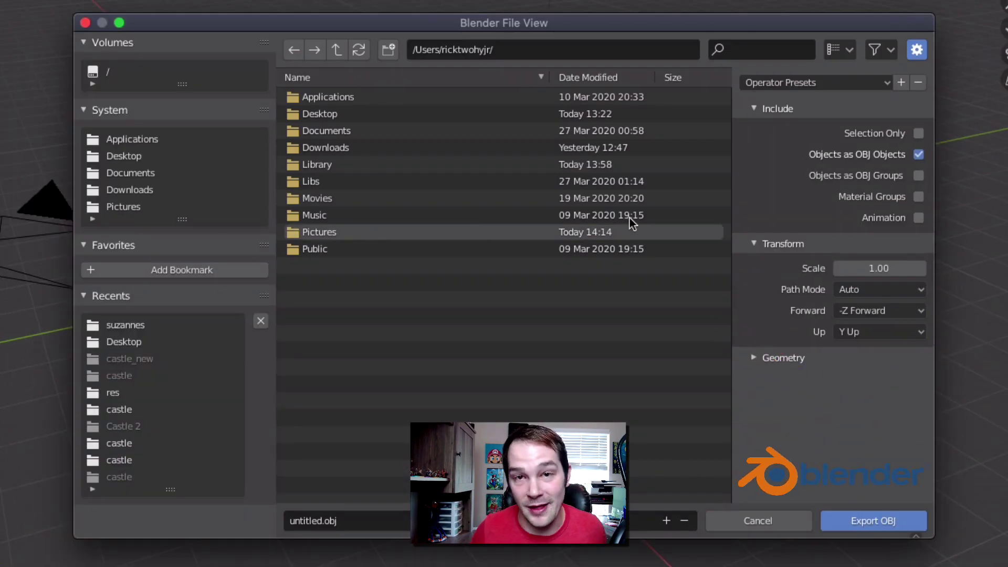
pyautogui.click(918, 196)
pyautogui.click(770, 357)
pyautogui.scroll(-4, 787, 349)
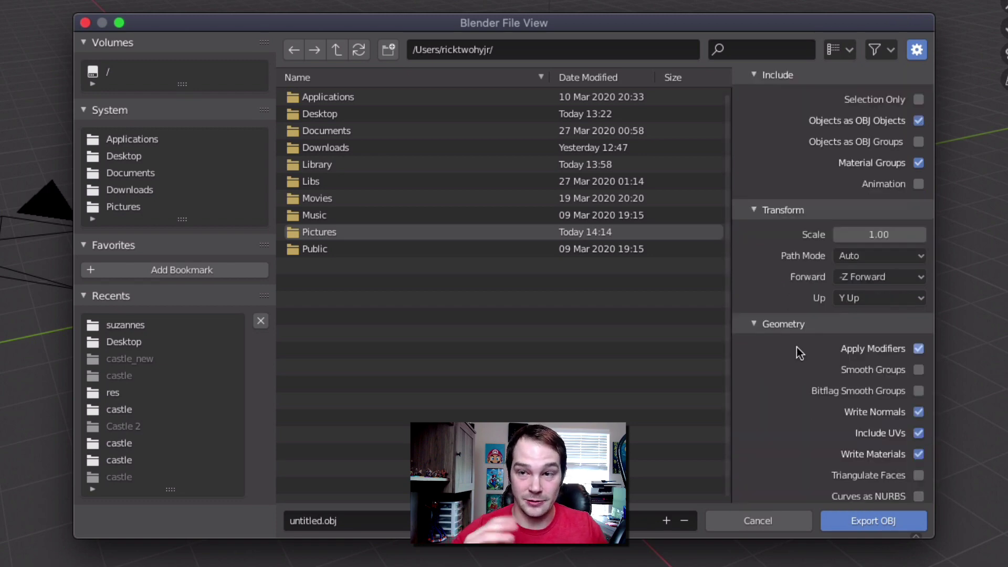